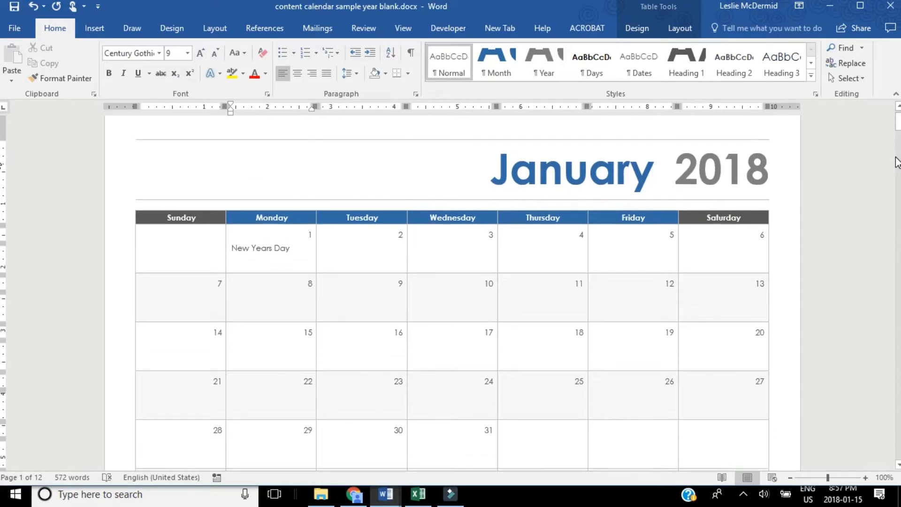
# Examine the January page's day grid and the weekly content and special-day lists under Events.
pyautogui.scroll(-5, 898, 162)
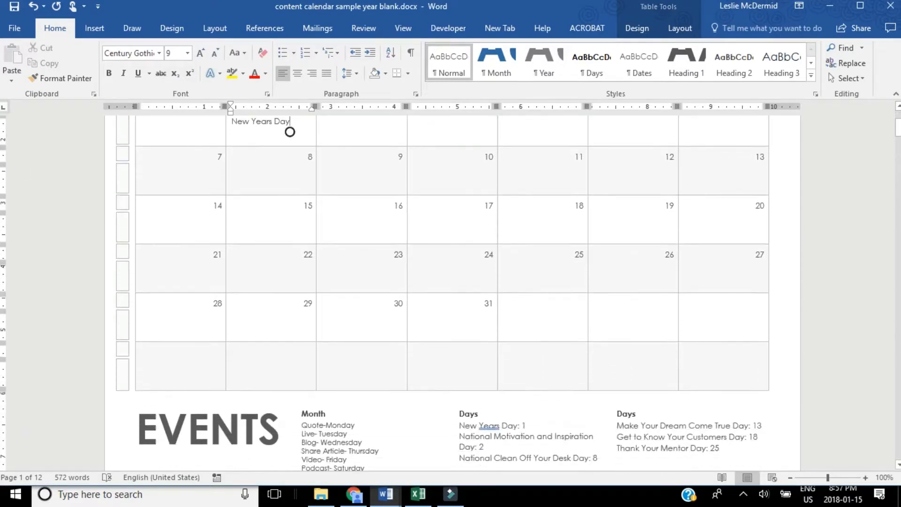
pyautogui.scroll(-15, 453, 291)
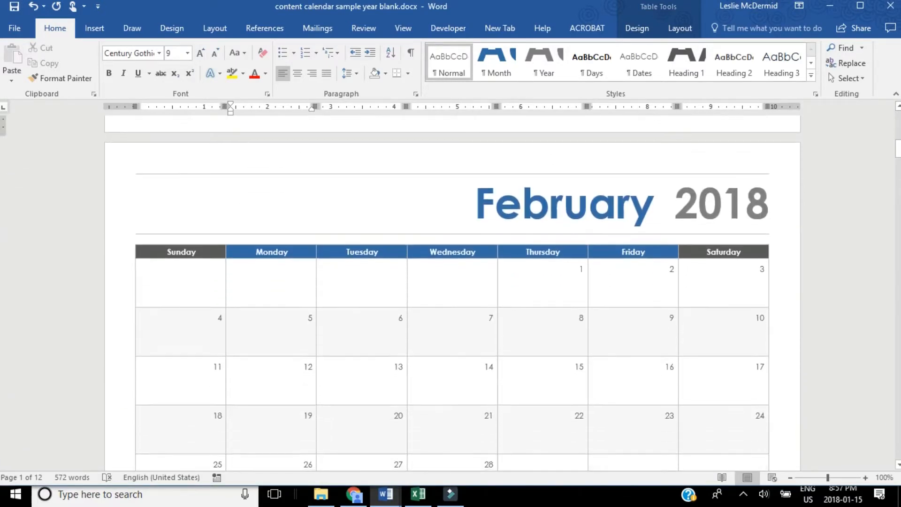
pyautogui.scroll(7, 452, 291)
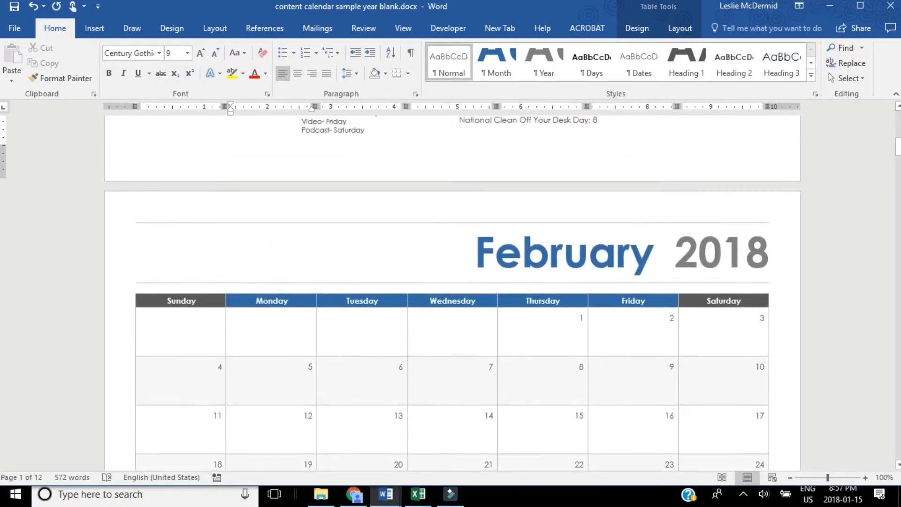
pyautogui.scroll(3, 452, 291)
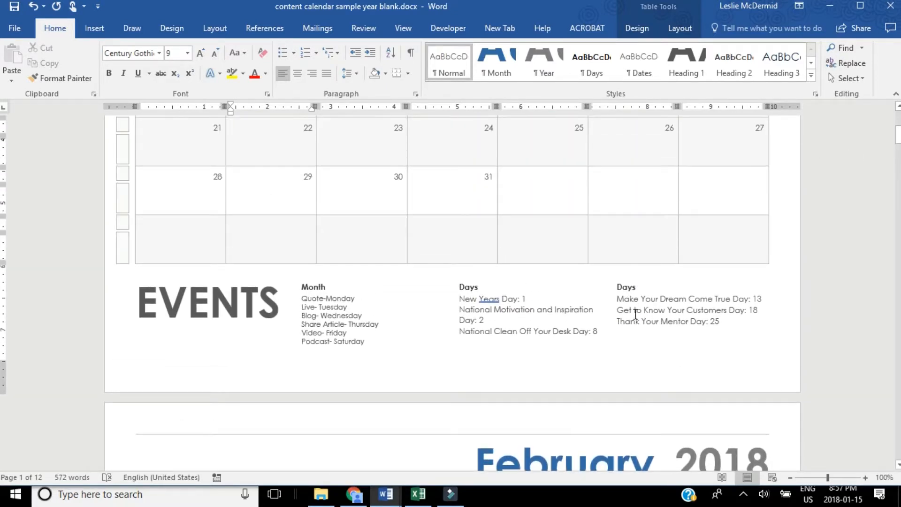
pyautogui.click(647, 288)
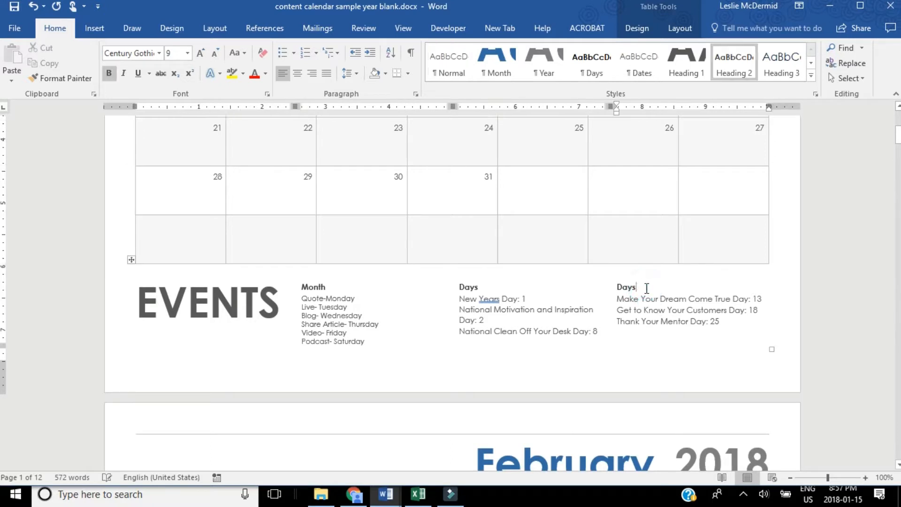
pyautogui.click(493, 290)
pyautogui.scroll(1, 866, 325)
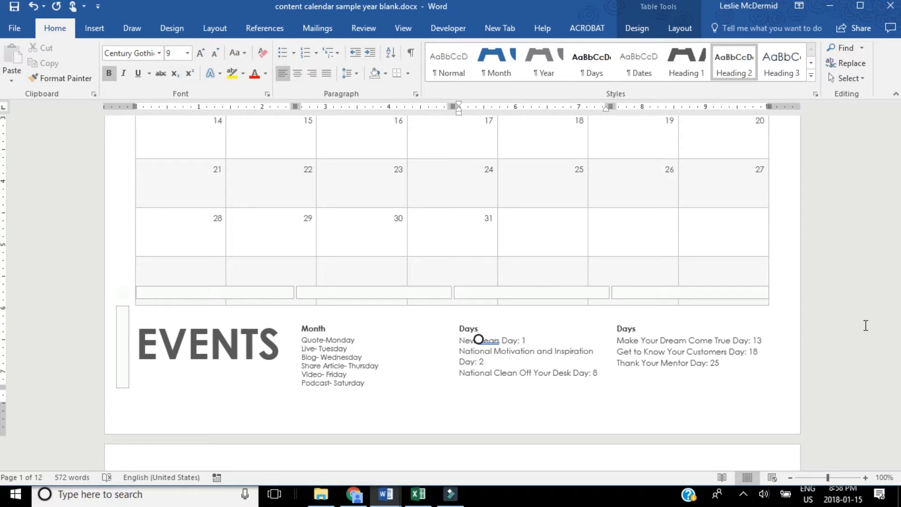
pyautogui.click(366, 384)
pyautogui.moveTo(366, 383); pyautogui.dragTo(302, 343)
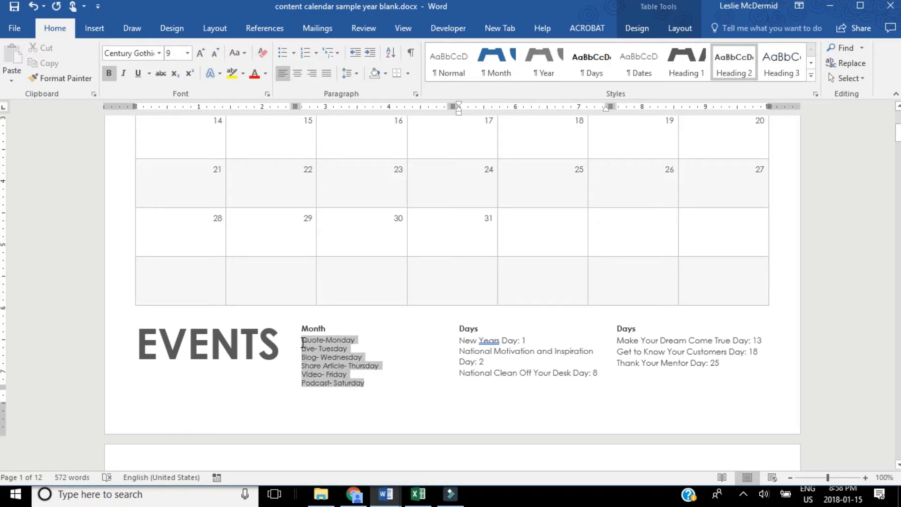
pyautogui.click(366, 344)
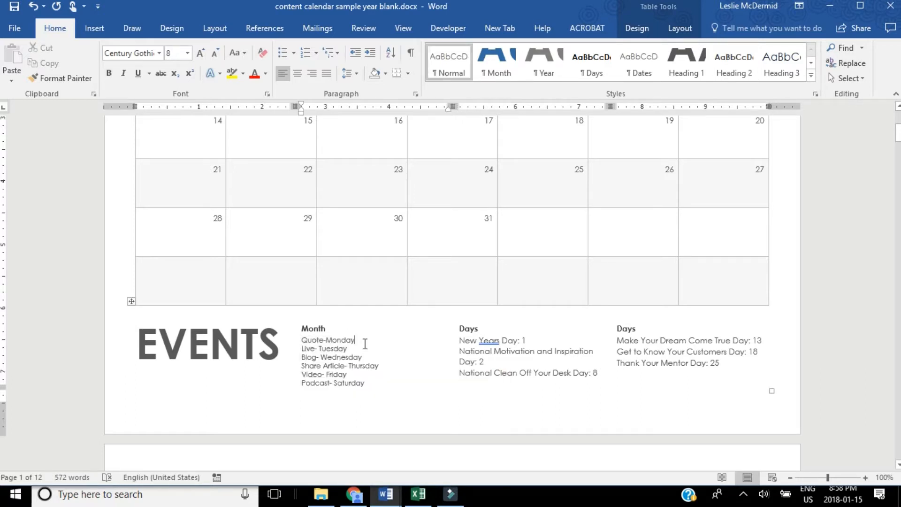
pyautogui.scroll(1, 365, 344)
pyautogui.scroll(1, 366, 344)
pyautogui.scroll(1, 365, 344)
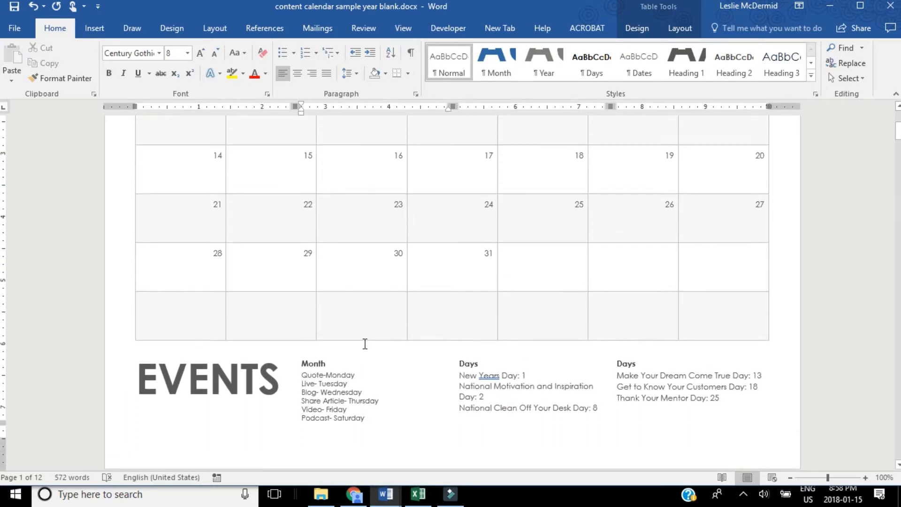
pyautogui.scroll(1, 365, 344)
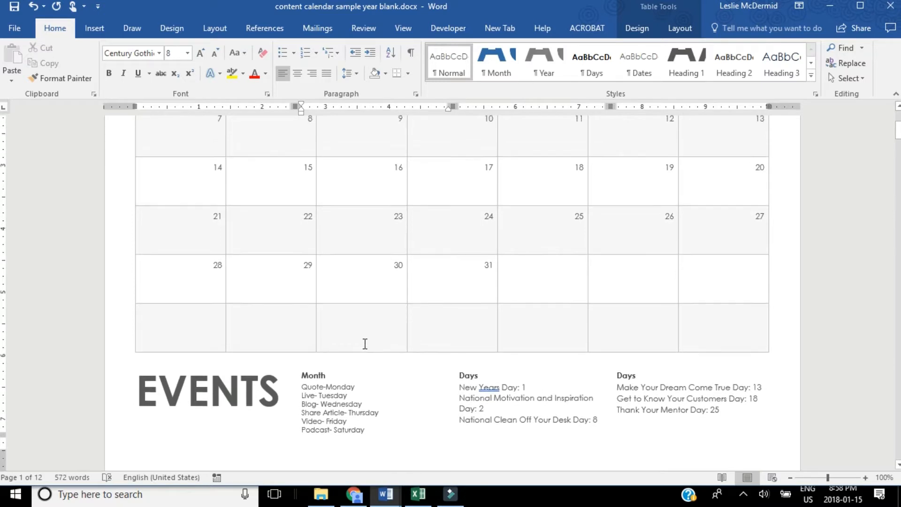
pyautogui.click(355, 389)
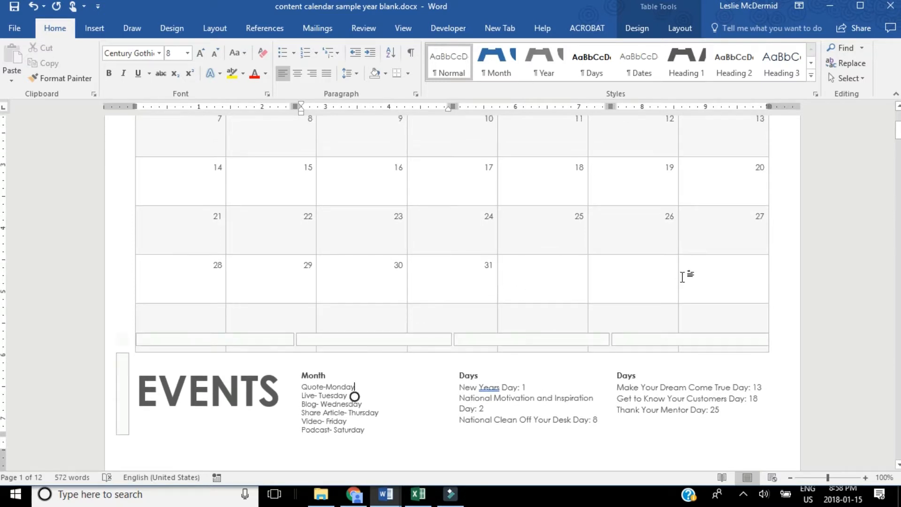
pyautogui.click(879, 336)
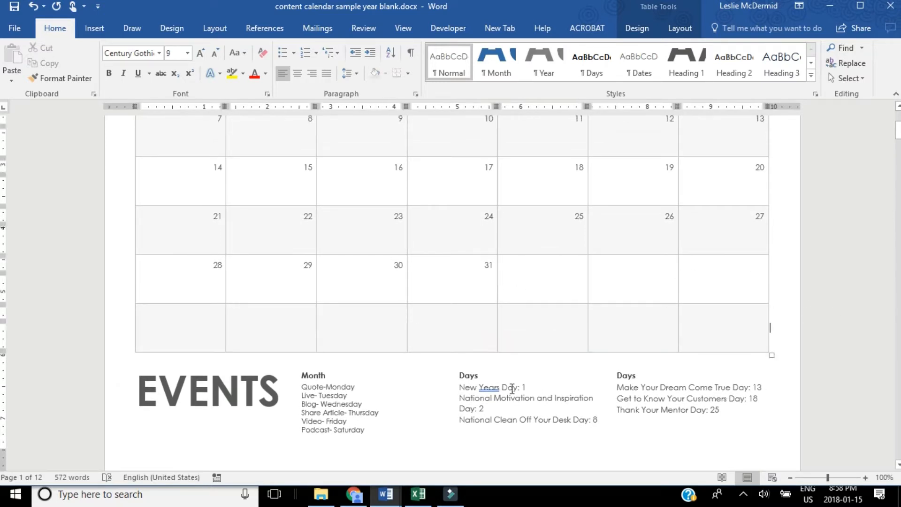
pyautogui.click(486, 376)
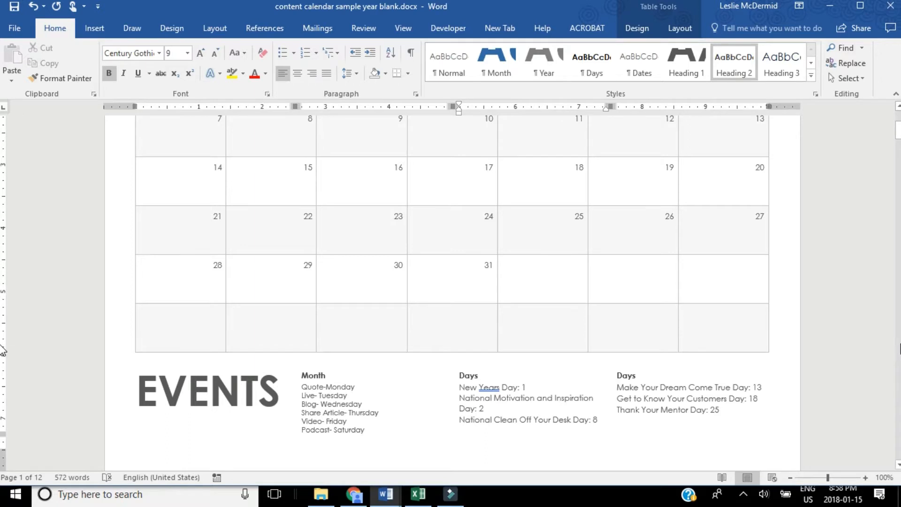
# Compare the January 2018 day grid with the special days listed in the Events section.
pyautogui.scroll(5, 2, 350)
pyautogui.scroll(1, 2, 350)
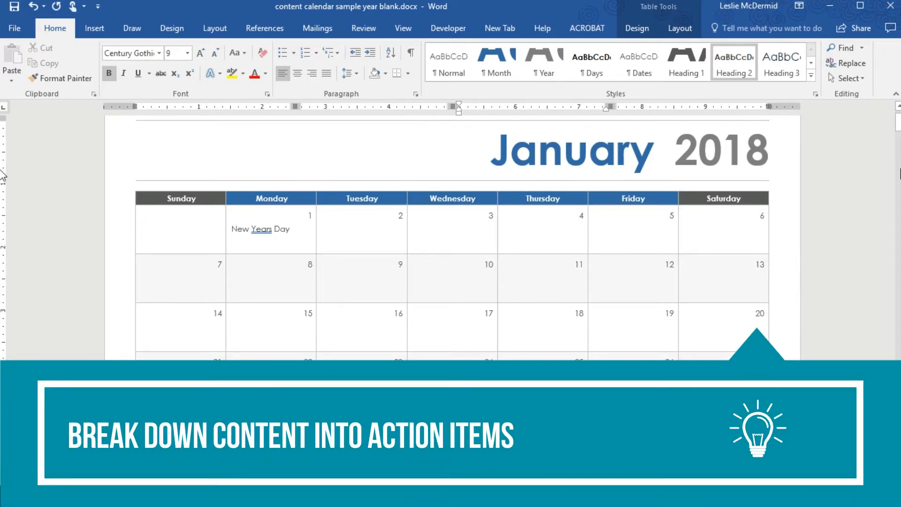
pyautogui.scroll(-3, 2, 174)
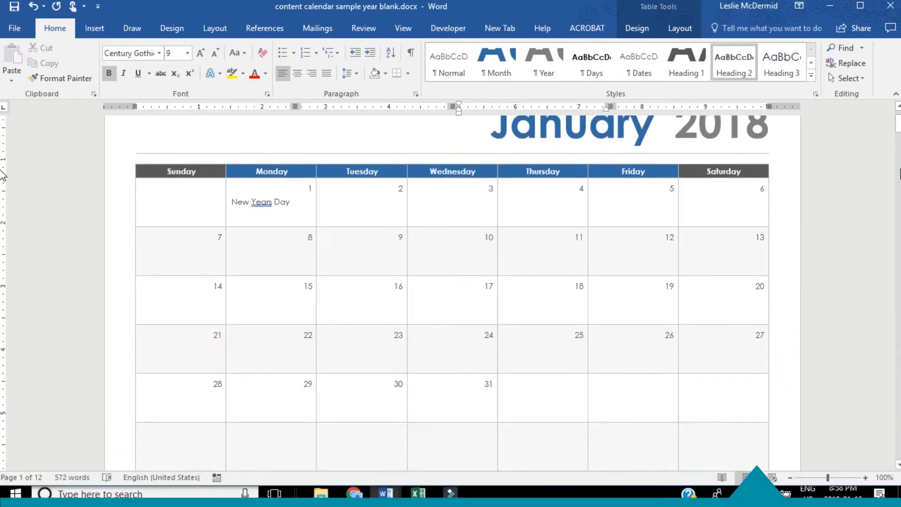
pyautogui.scroll(1, 3, 174)
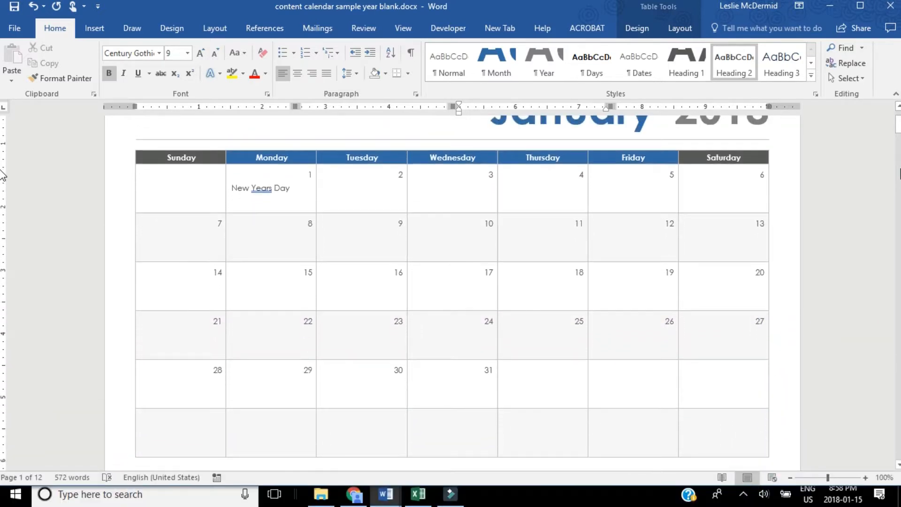
pyautogui.scroll(1, 2, 174)
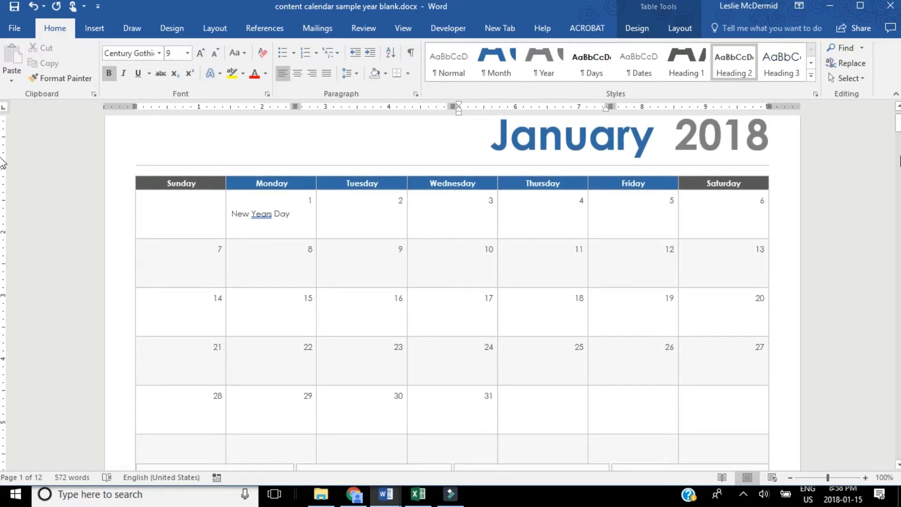
pyautogui.moveTo(898, 123); pyautogui.dragTo(898, 138)
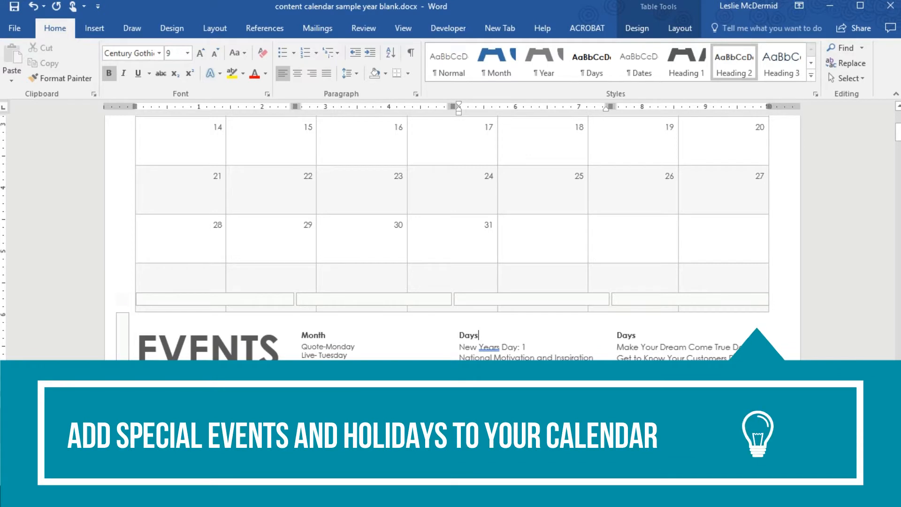
pyautogui.scroll(5, 451, 235)
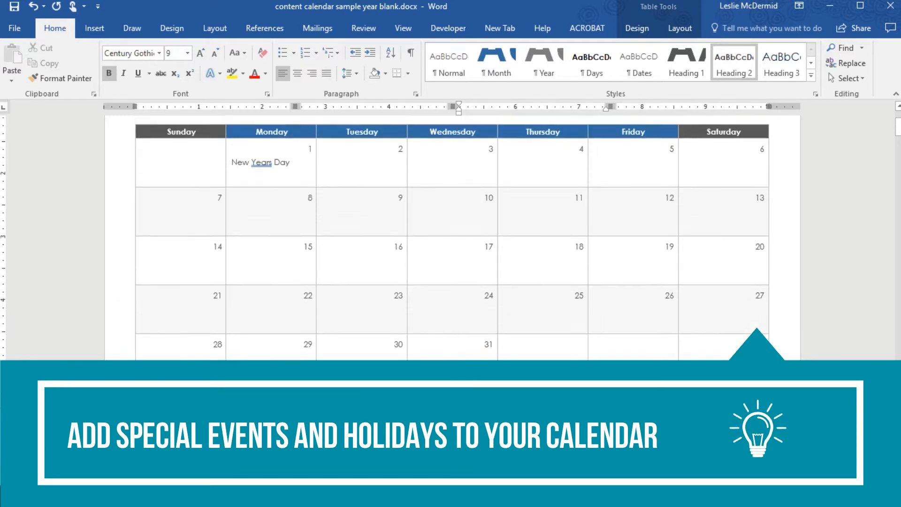
pyautogui.scroll(-3, 757, 362)
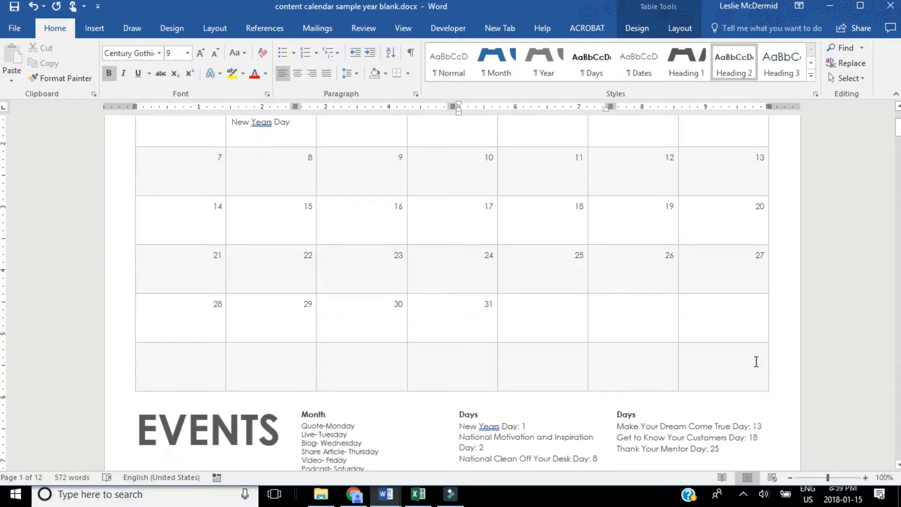
pyautogui.scroll(-1, 756, 361)
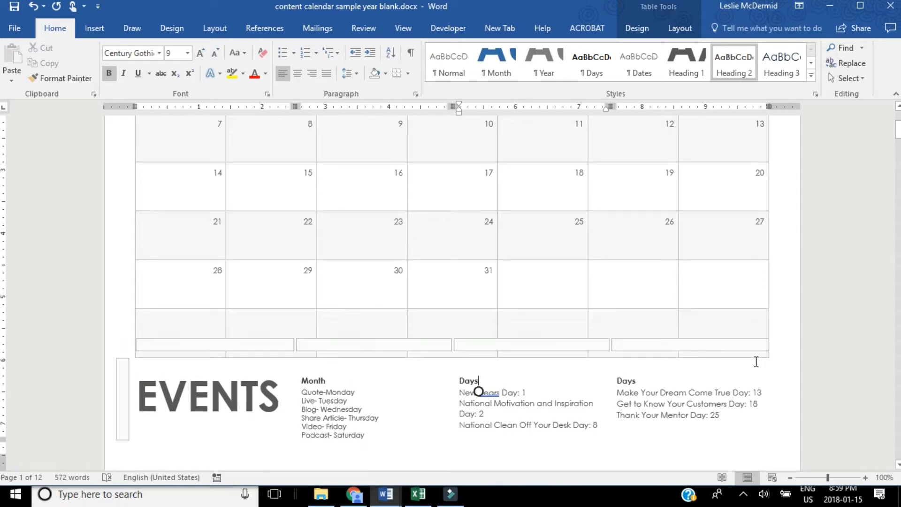
# Copy "National Motivation and Inspiration Day" from the Events list into the January 2 cell.
pyautogui.click(619, 398)
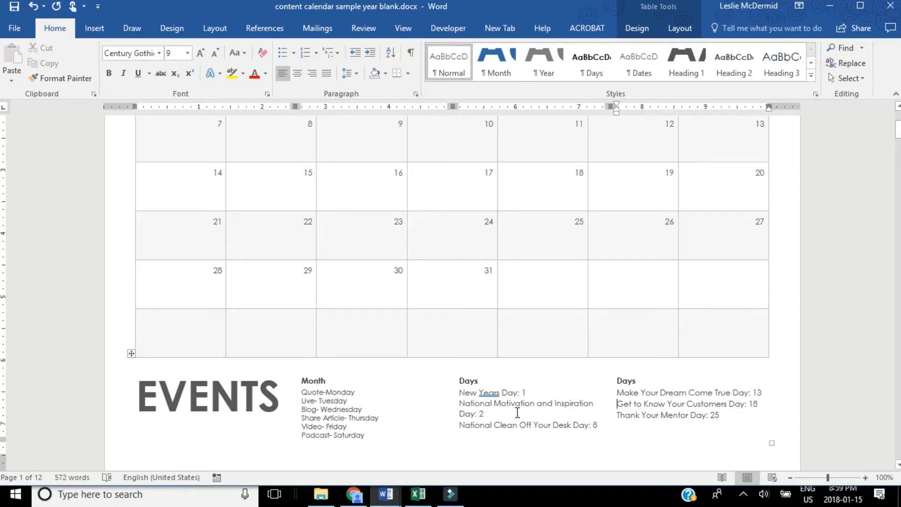
pyautogui.scroll(2, 517, 413)
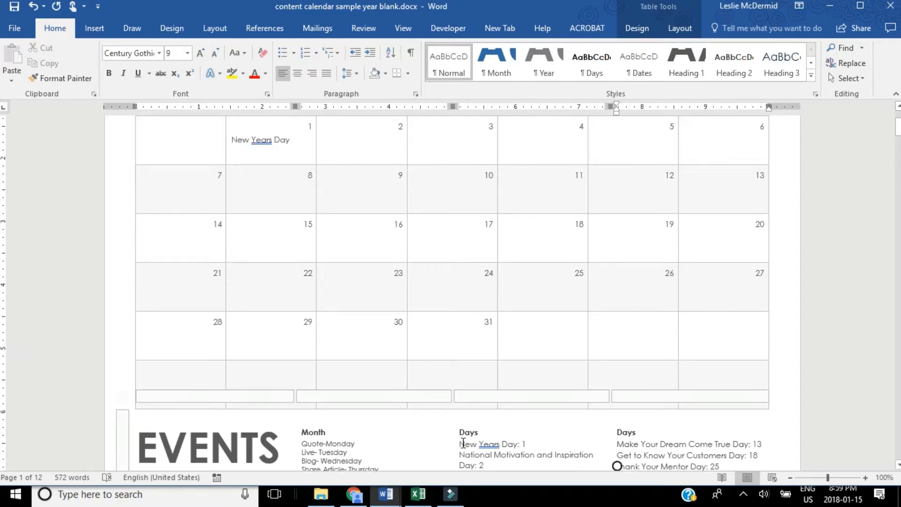
pyautogui.moveTo(476, 466); pyautogui.dragTo(461, 456)
pyautogui.hotkey('ctrl', 'c')
pyautogui.click(329, 150)
pyautogui.hotkey('ctrl', 'v')
# Copy "National Clean Off Your Desk Day" from the Events list into the January 8 cell.
pyautogui.moveTo(898, 127); pyautogui.dragTo(898, 137)
pyautogui.moveTo(589, 292); pyautogui.dragTo(460, 293)
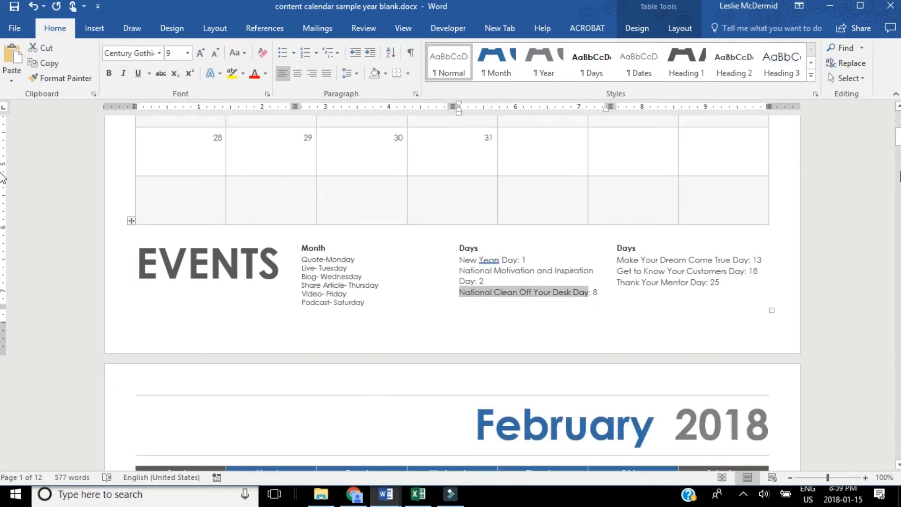
pyautogui.moveTo(898, 137); pyautogui.dragTo(898, 126)
pyautogui.click(244, 204)
pyautogui.hotkey('ctrl', 'v')
# Copy "Make Your Dream Come True Day" from the Events list into the January 13 cell.
pyautogui.moveTo(749, 459); pyautogui.dragTo(618, 459)
pyautogui.click(699, 205)
pyautogui.hotkey('ctrl', 'v')
# Copy "Get to Know Your Customers Day" from the Events list into the January 18 cell.
pyautogui.moveTo(899, 131); pyautogui.dragTo(898, 140)
pyautogui.moveTo(744, 319); pyautogui.dragTo(618, 319)
pyautogui.click(539, 135)
pyautogui.hotkey('ctrl', 'v')
# Copy "Thank Your Mentor Day" from the Events list into the January 25 cell.
pyautogui.moveTo(705, 297); pyautogui.dragTo(618, 296)
pyautogui.moveTo(898, 140); pyautogui.dragTo(898, 137)
pyautogui.click(567, 180)
pyautogui.hotkey('ctrl', 'v')
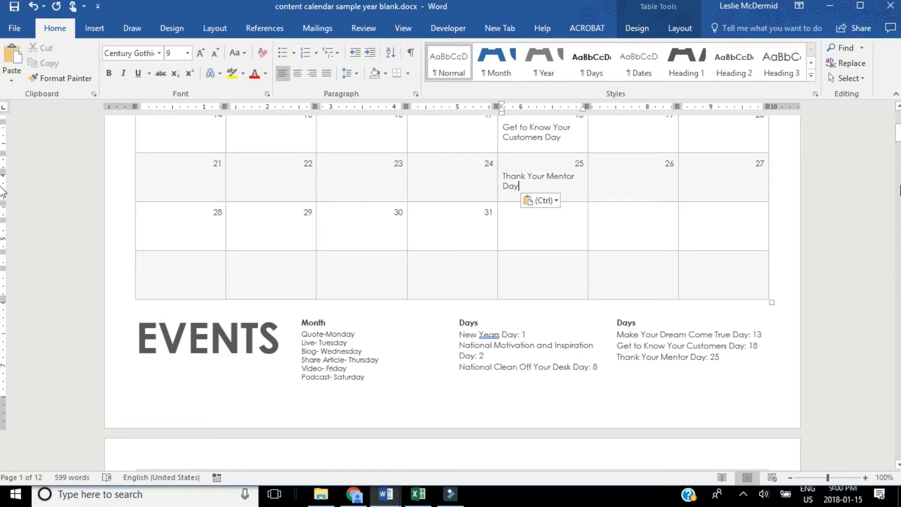
# Review the special-day entries placed in the January 2018 calendar grid.
pyautogui.scroll(5, 3, 136)
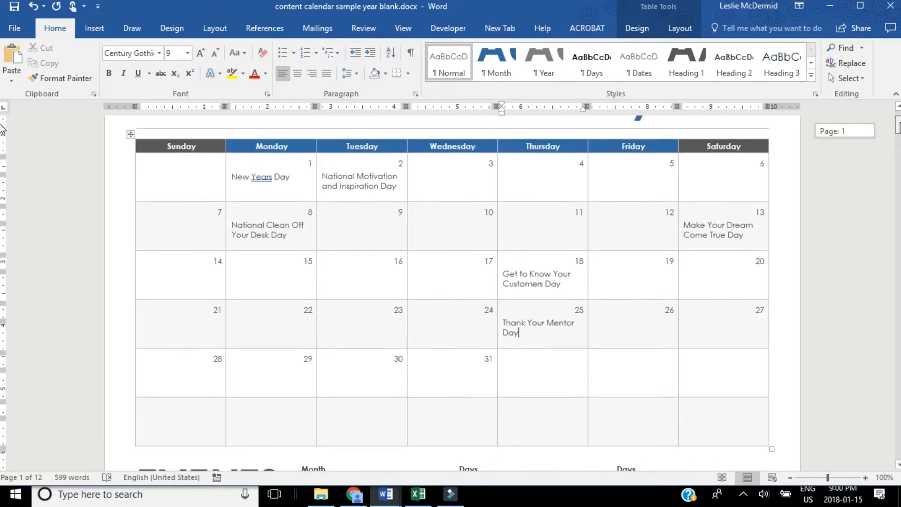
pyautogui.scroll(-3, 2, 132)
pyautogui.scroll(5, 2, 129)
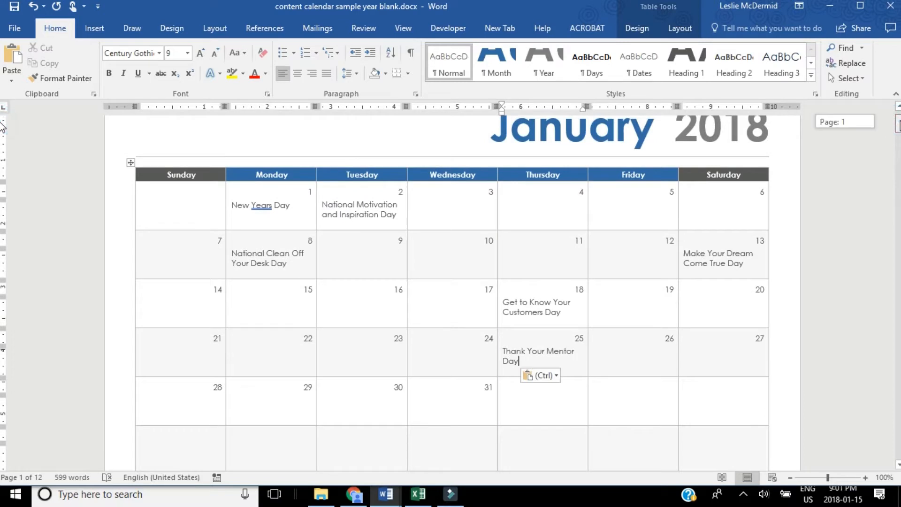
pyautogui.scroll(1, 3, 127)
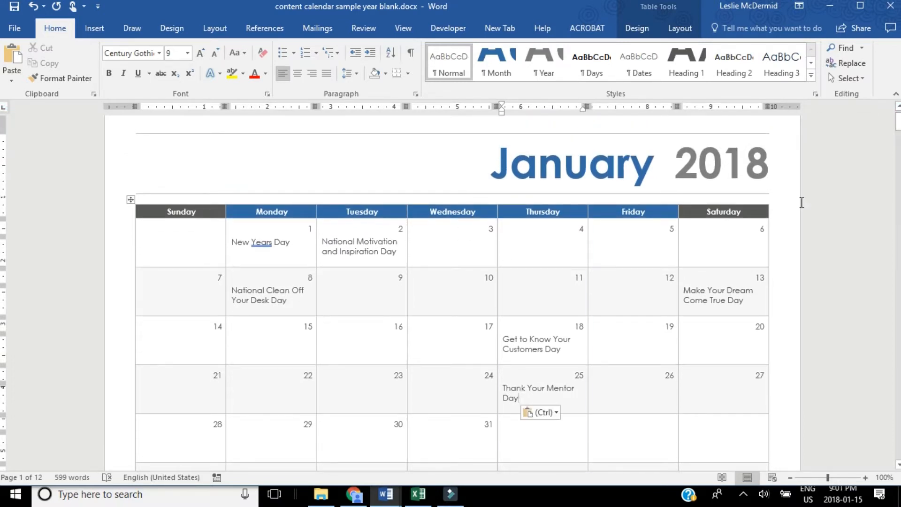
pyautogui.click(898, 123)
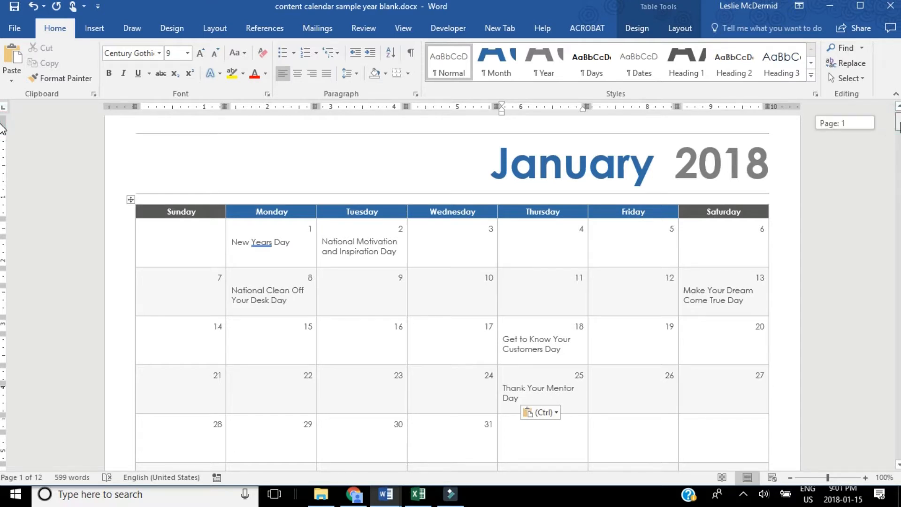
pyautogui.moveTo(900, 123); pyautogui.dragTo(900, 125)
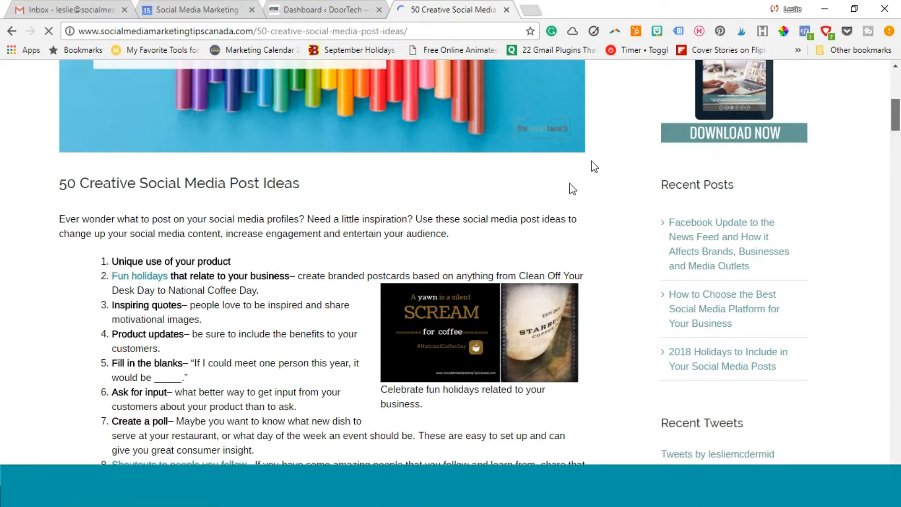
# Read through the ideas in the "50 Creative Social Media Post Ideas" article in the web browser.
pyautogui.scroll(-2, 313, 257)
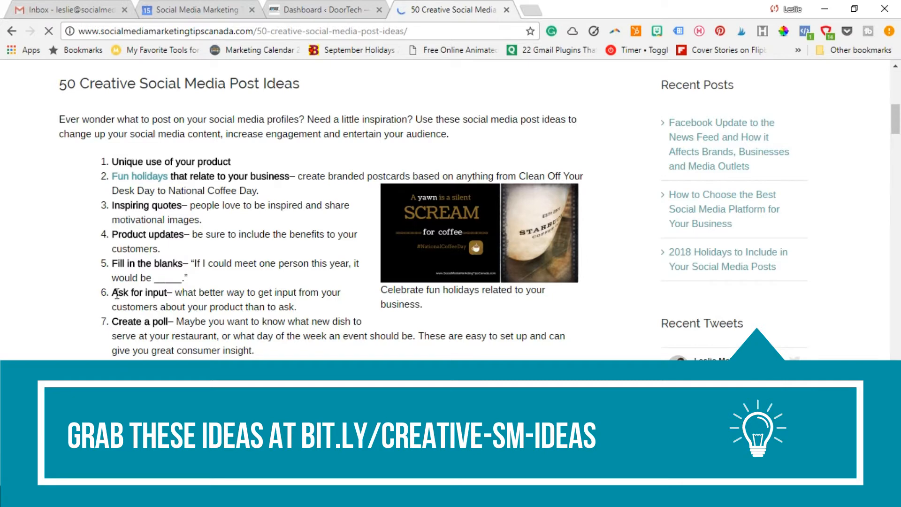
pyautogui.scroll(-2, 155, 301)
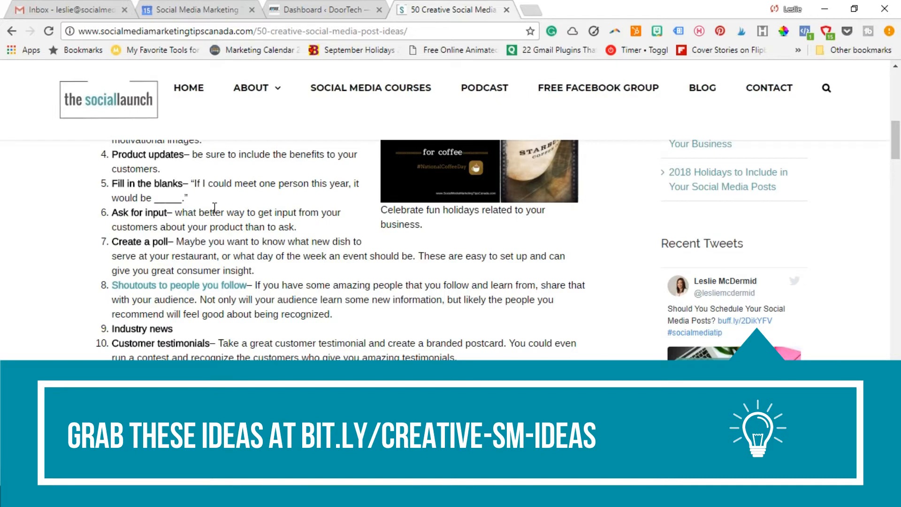
pyautogui.scroll(-2, 214, 207)
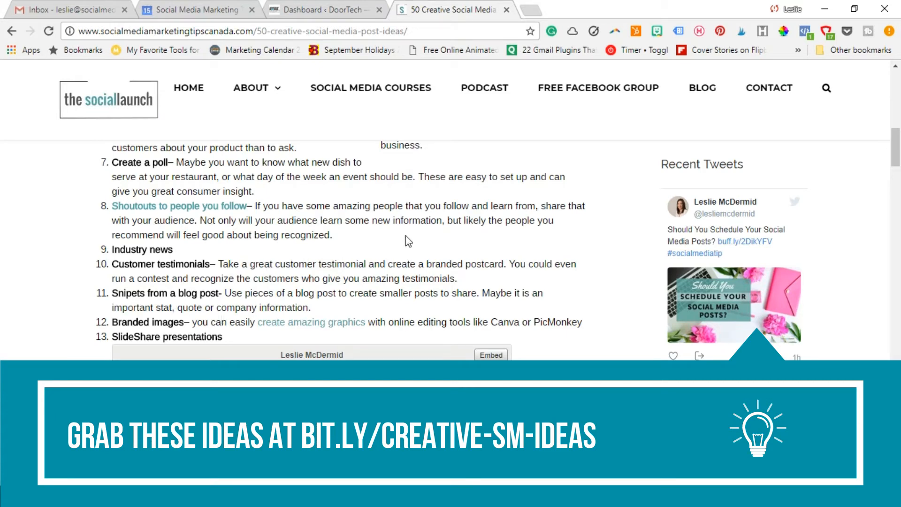
pyautogui.scroll(-4, 408, 241)
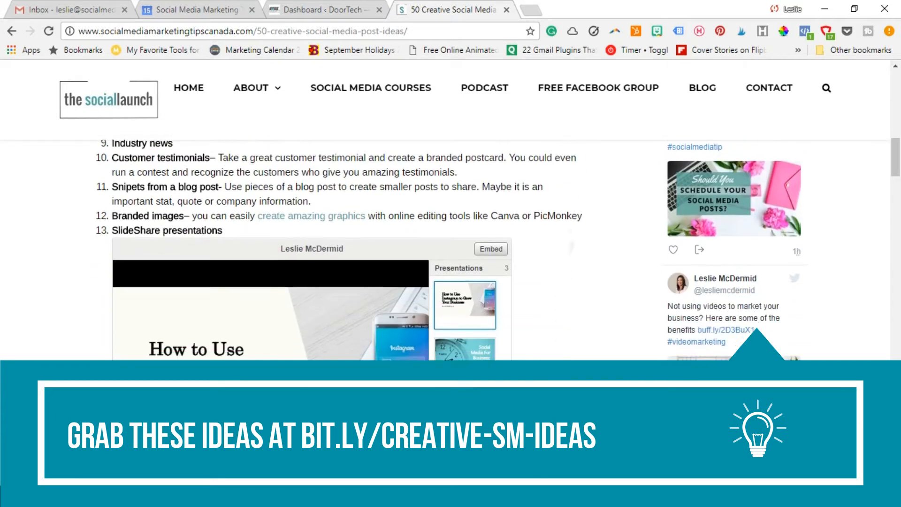
pyautogui.scroll(-2, 408, 241)
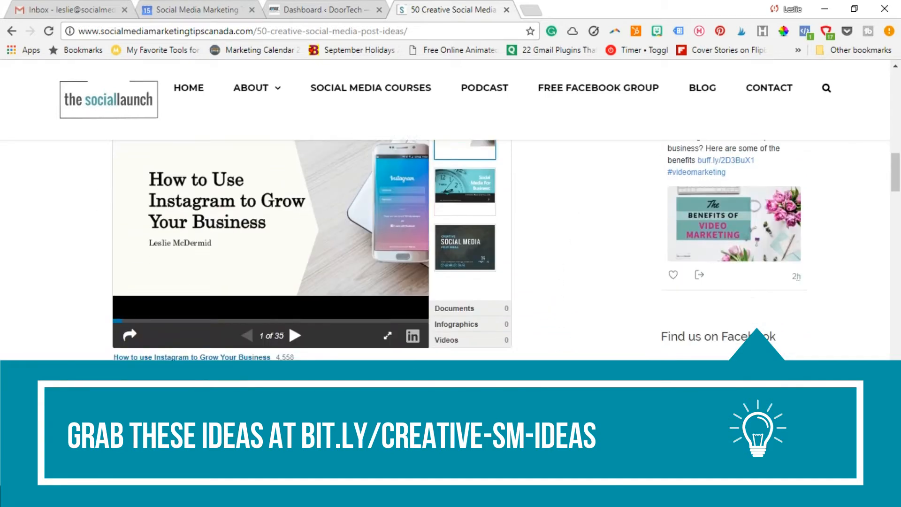
# Read through the remaining ideas, from number 14 onward, in the "50 Creative Social Media Post Ideas" article.
pyautogui.scroll(-2, 451, 250)
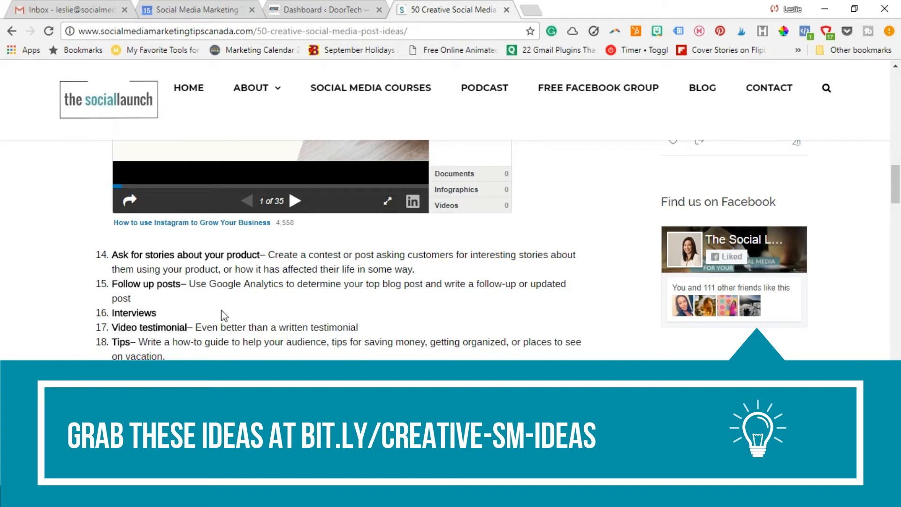
pyautogui.scroll(-3, 223, 315)
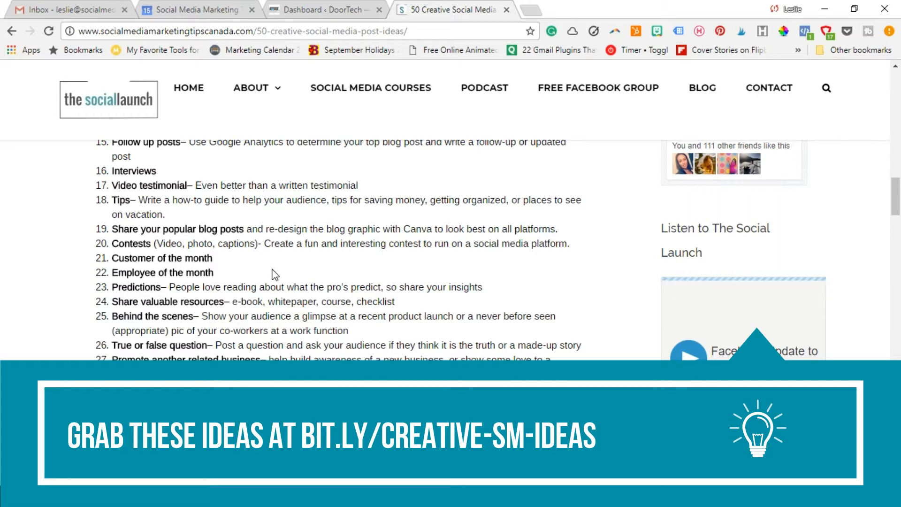
pyautogui.scroll(-3, 338, 249)
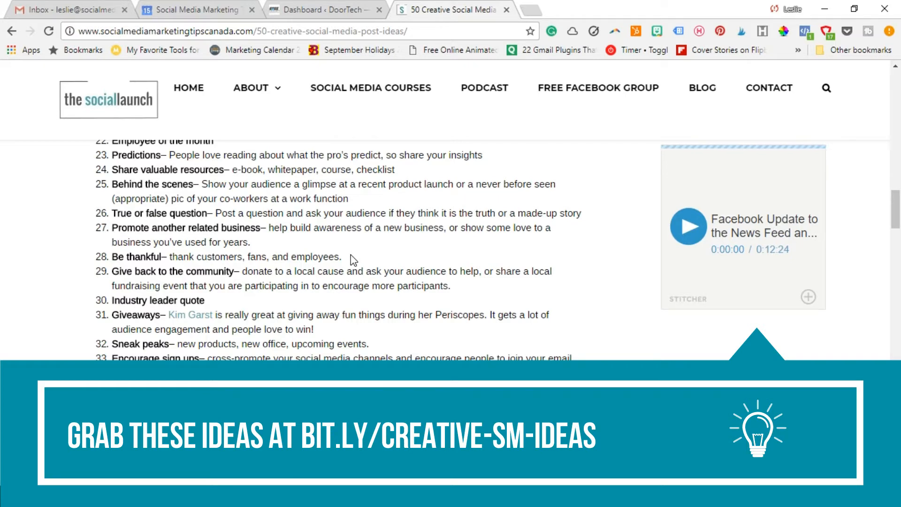
pyautogui.scroll(-1, 350, 254)
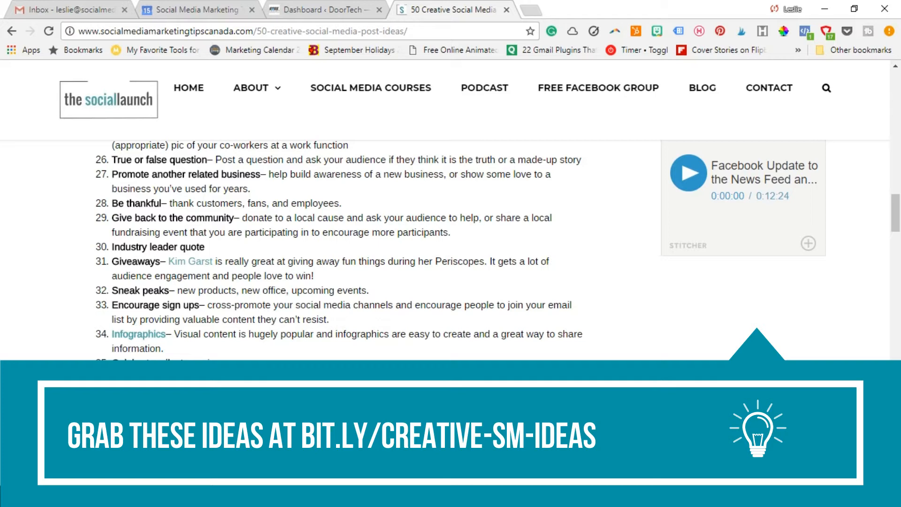
pyautogui.scroll(-2, 350, 249)
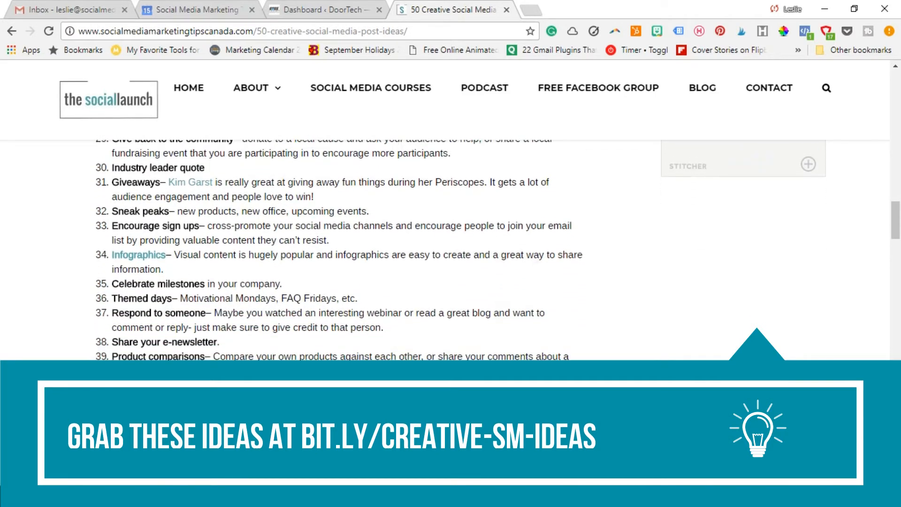
pyautogui.scroll(-1, 539, 337)
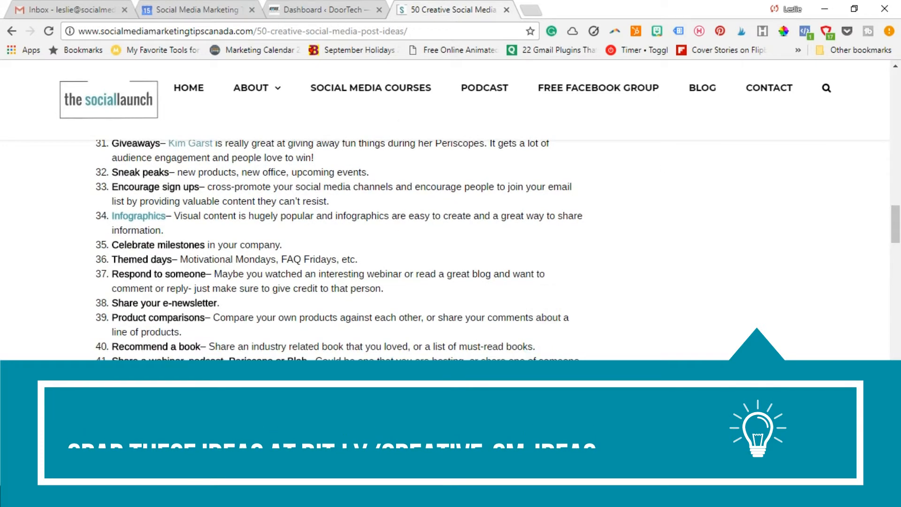
pyautogui.scroll(-1, 539, 346)
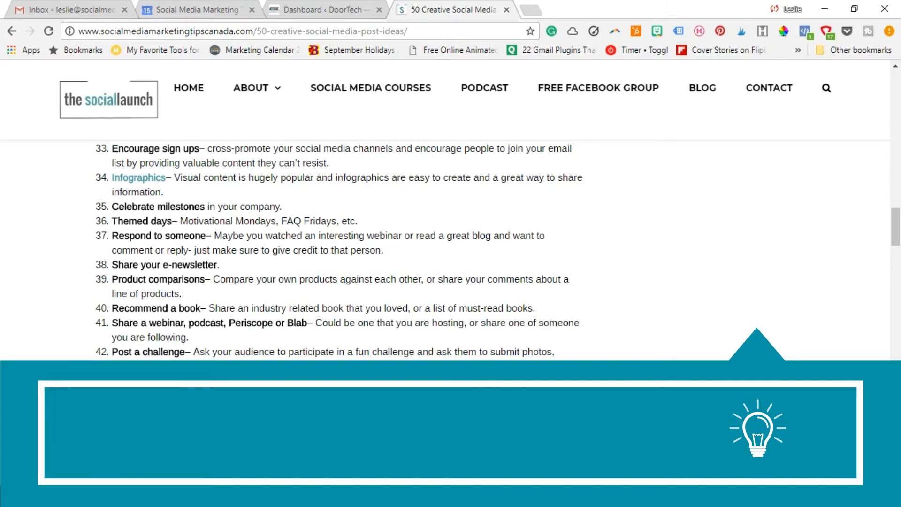
pyautogui.scroll(-2, 518, 357)
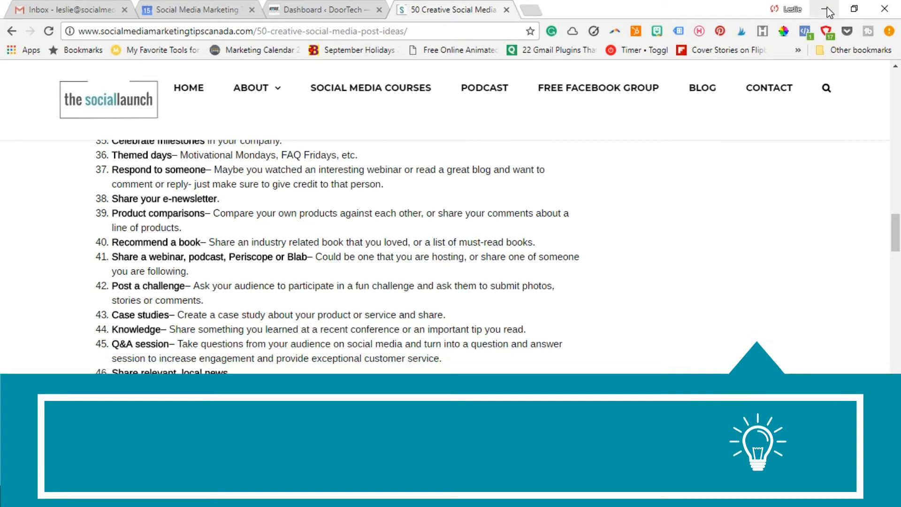
# Switch back to the content calendar in Word and review the January 2018 grid alongside its Events list.
pyautogui.click(827, 9)
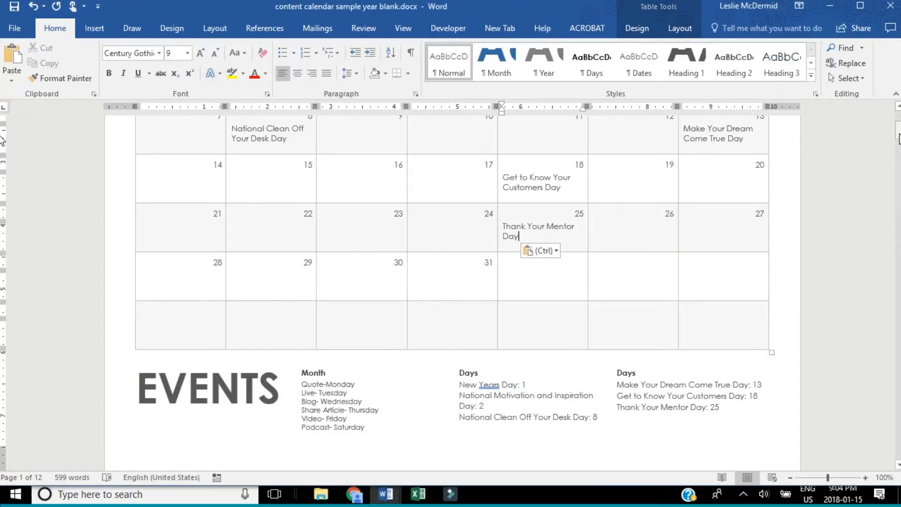
pyautogui.scroll(4, 899, 141)
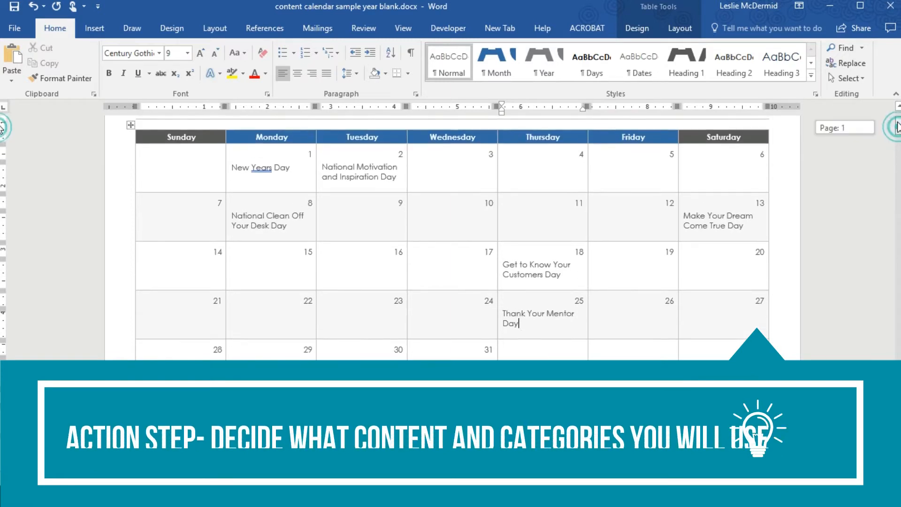
pyautogui.scroll(4, 898, 131)
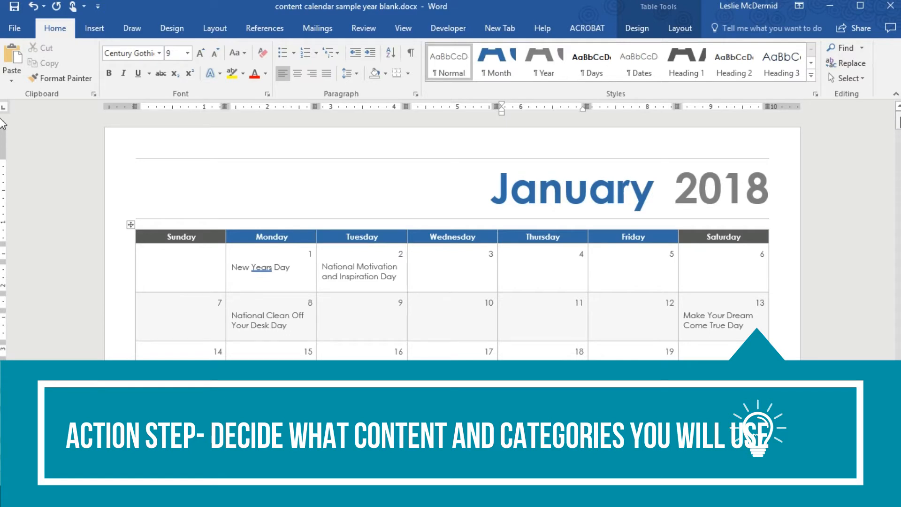
pyautogui.moveTo(900, 117); pyautogui.dragTo(900, 121)
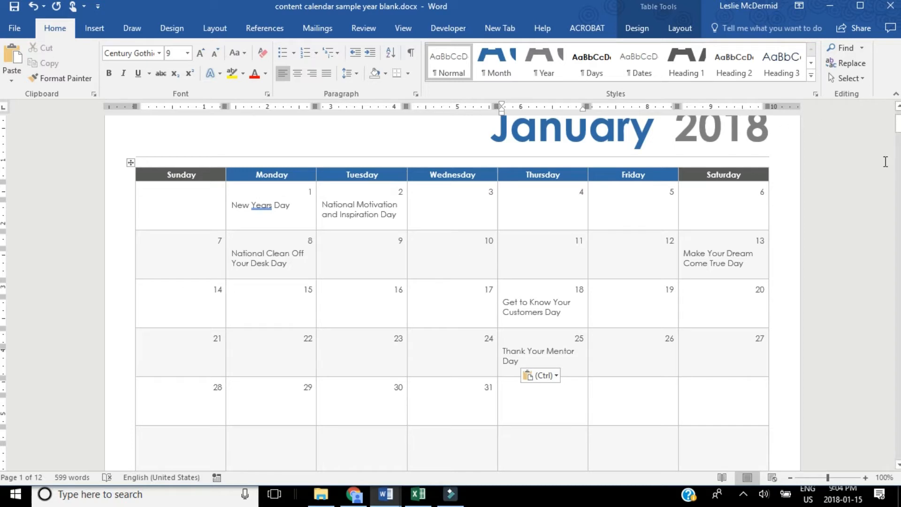
pyautogui.click(898, 124)
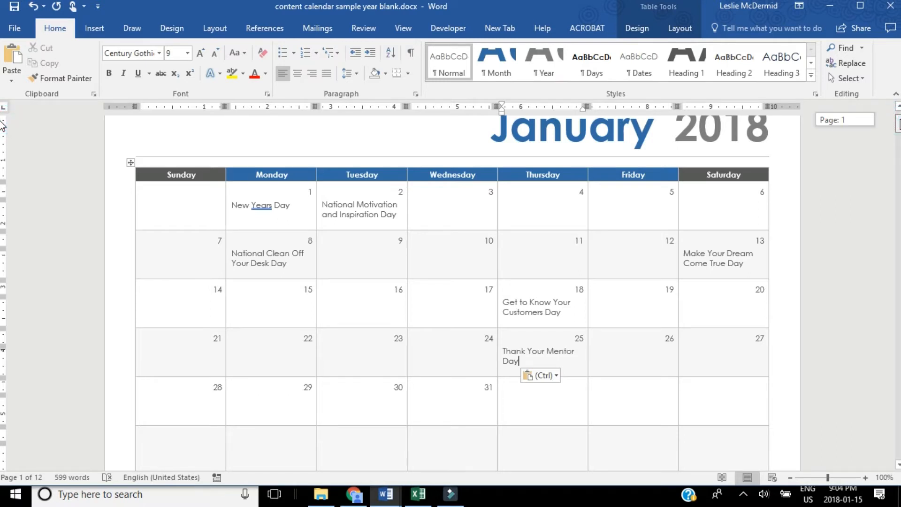
pyautogui.moveTo(900, 120); pyautogui.dragTo(899, 129)
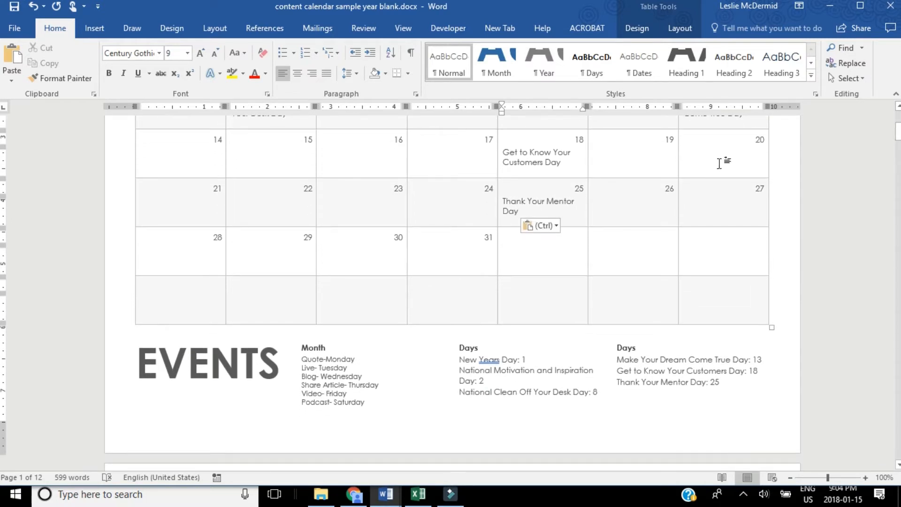
pyautogui.moveTo(897, 134); pyautogui.dragTo(897, 127)
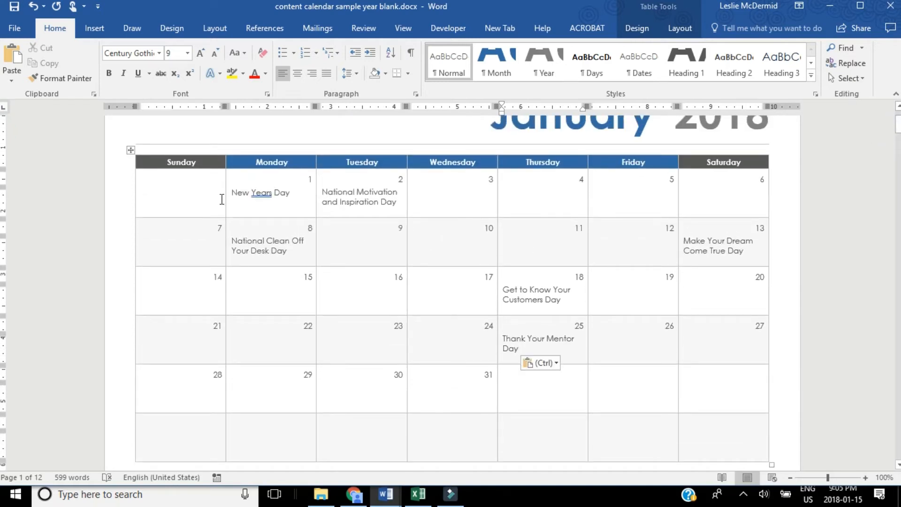
# Enter "Graphic-testimonals" in the blank first Sunday cell of the January 2018 calendar.
pyautogui.click(160, 201)
pyautogui.write('graphic-')
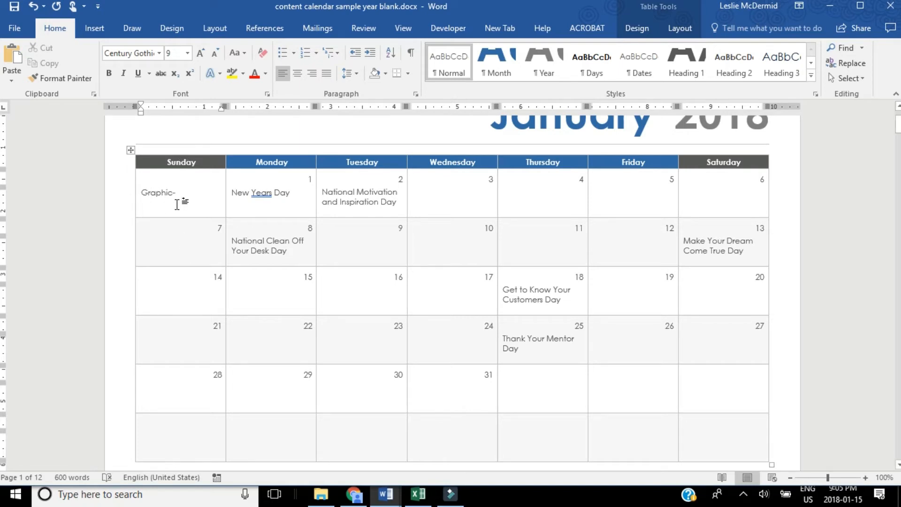
pyautogui.write('testimonals')
pyautogui.click(627, 194)
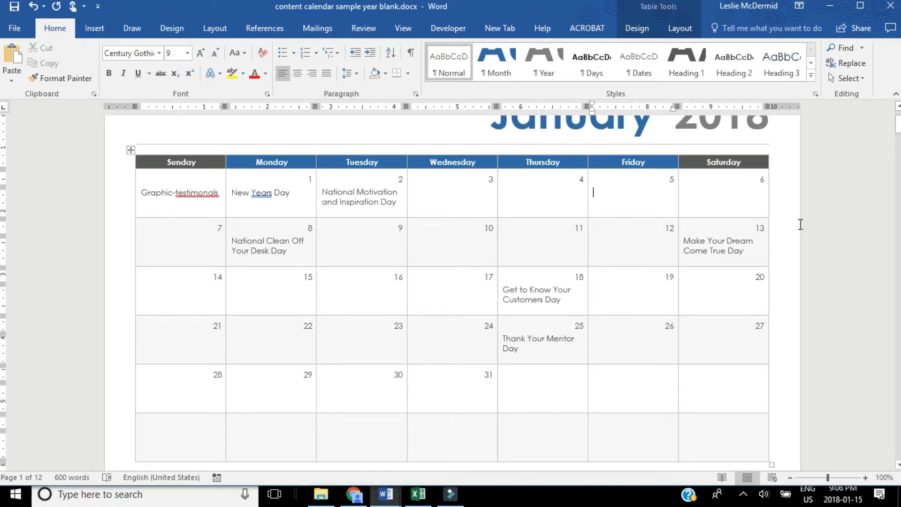
# Compare the January 2018 grid entries with the weekly content categories and special days in the Events section.
pyautogui.moveTo(900, 123); pyautogui.dragTo(900, 123)
pyautogui.moveTo(898, 123); pyautogui.dragTo(899, 123)
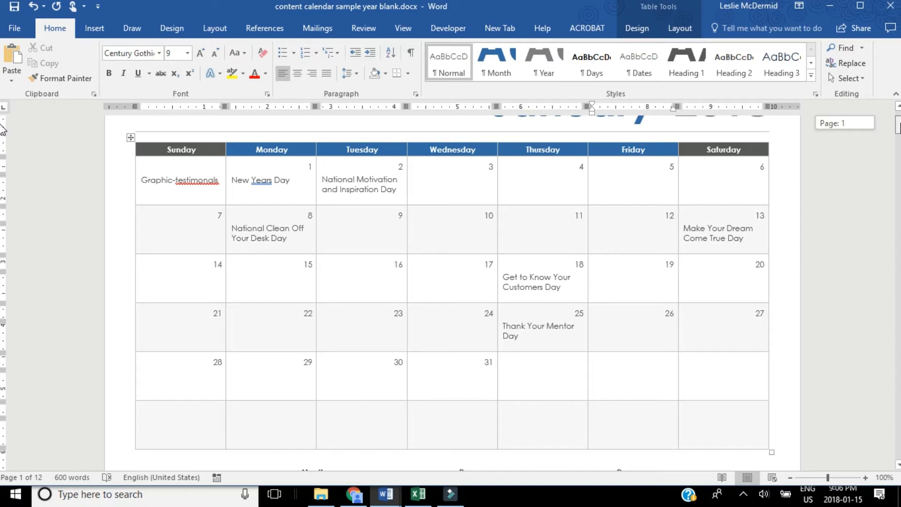
pyautogui.moveTo(900, 124)
pyautogui.mouseDown()
pyautogui.moveTo(899, 136)
pyautogui.moveTo(898, 125)
pyautogui.mouseUp()
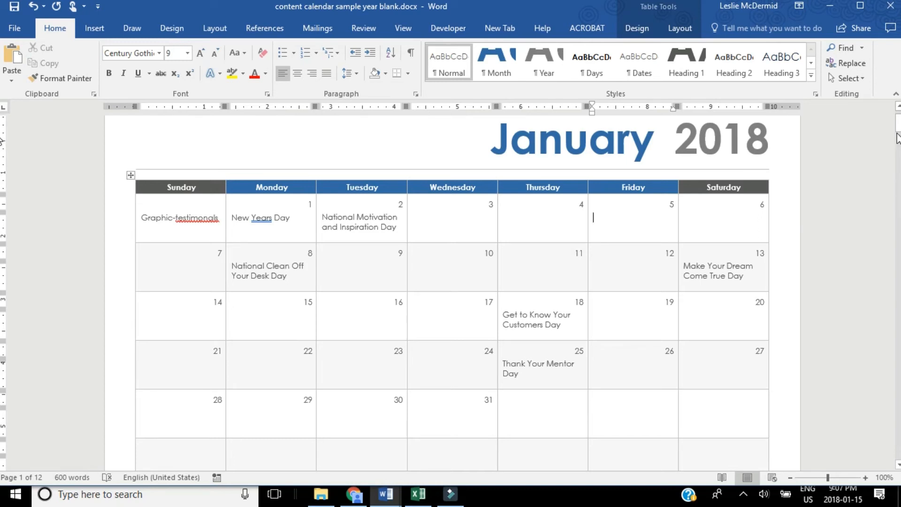
pyautogui.moveTo(897, 128); pyautogui.dragTo(898, 132)
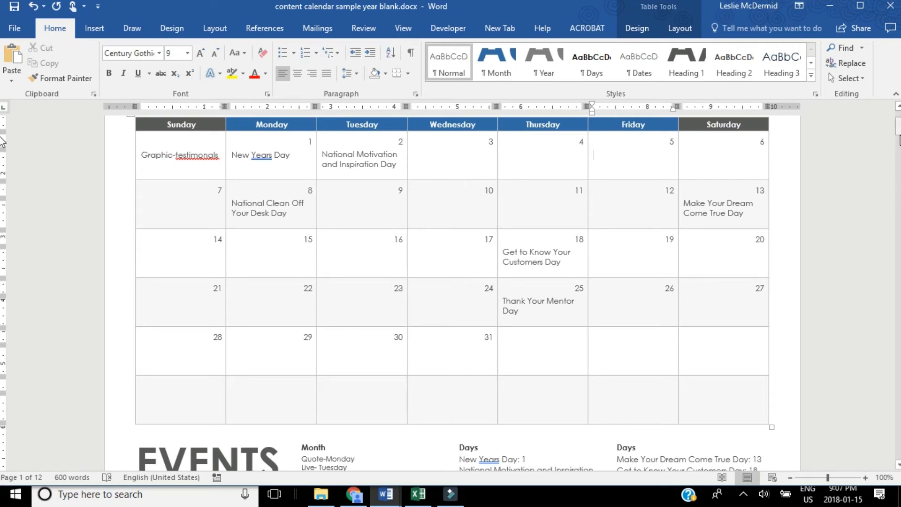
pyautogui.moveTo(898, 130); pyautogui.dragTo(897, 143)
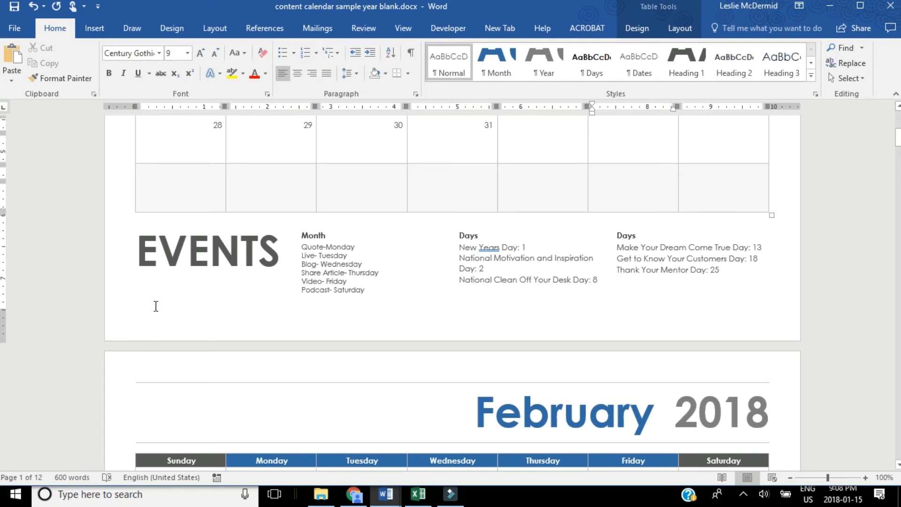
pyautogui.moveTo(897, 137); pyautogui.dragTo(898, 128)
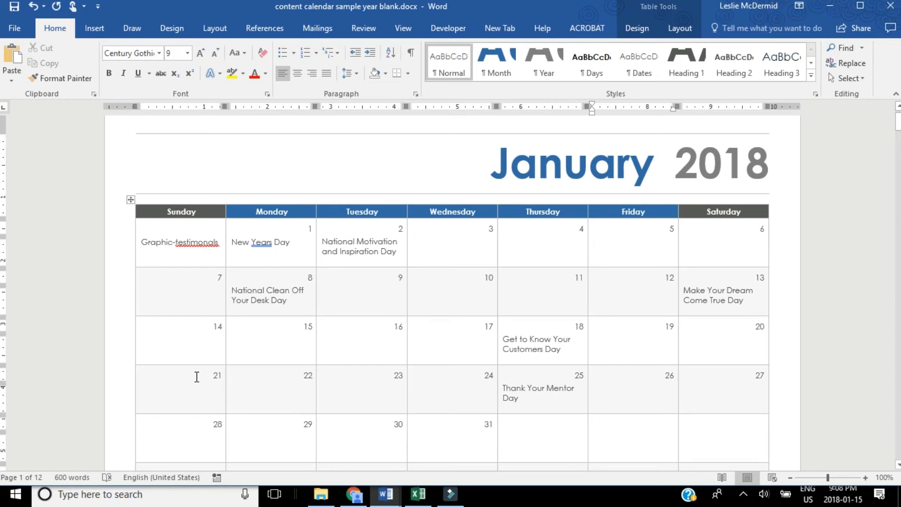
pyautogui.scroll(-3, 3, 124)
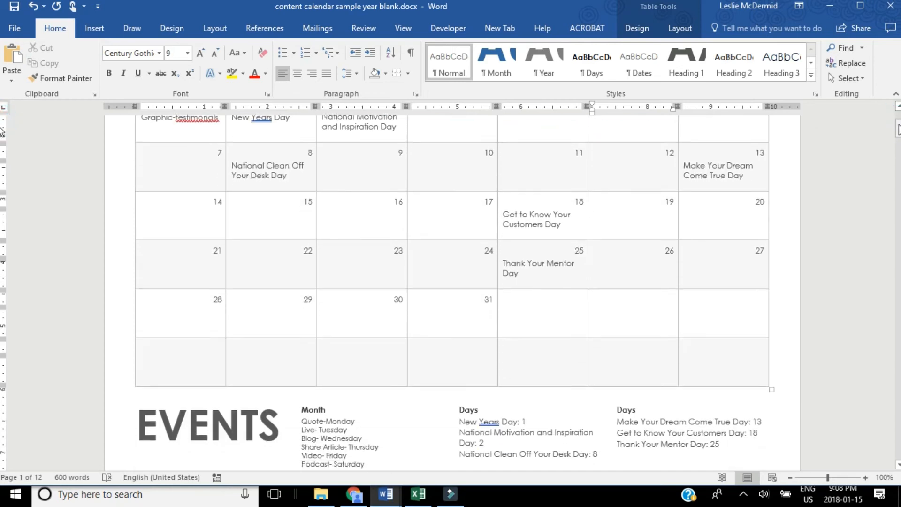
pyautogui.scroll(-6, 2, 140)
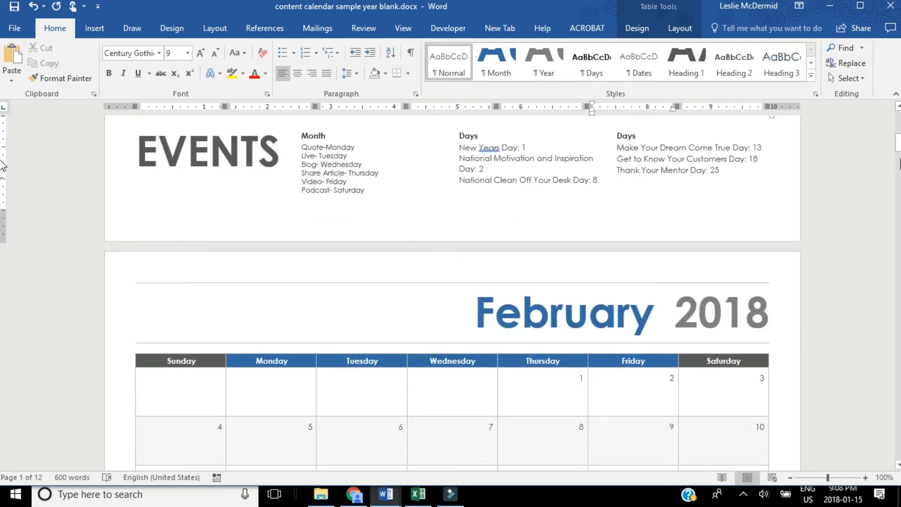
pyautogui.moveTo(898, 143); pyautogui.dragTo(898, 130)
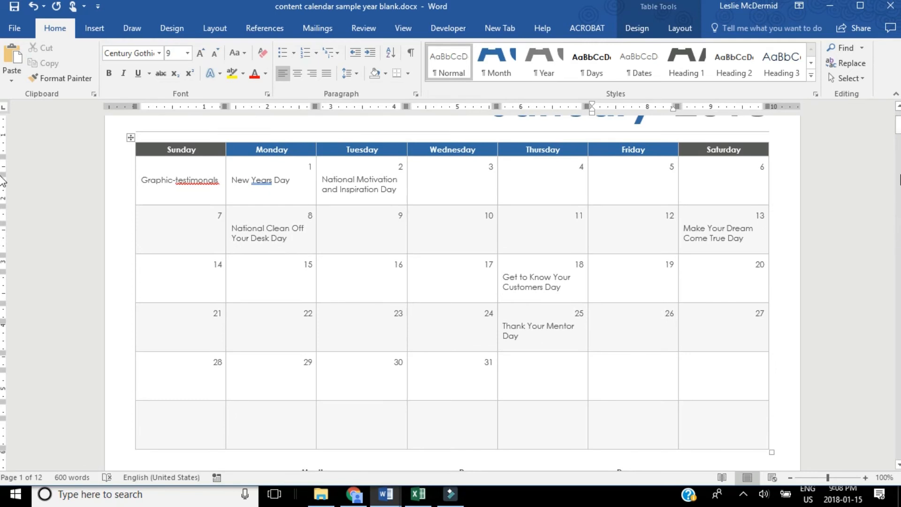
pyautogui.moveTo(899, 129)
pyautogui.mouseDown()
pyautogui.moveTo(898, 119)
pyautogui.moveTo(898, 131)
pyautogui.mouseUp()
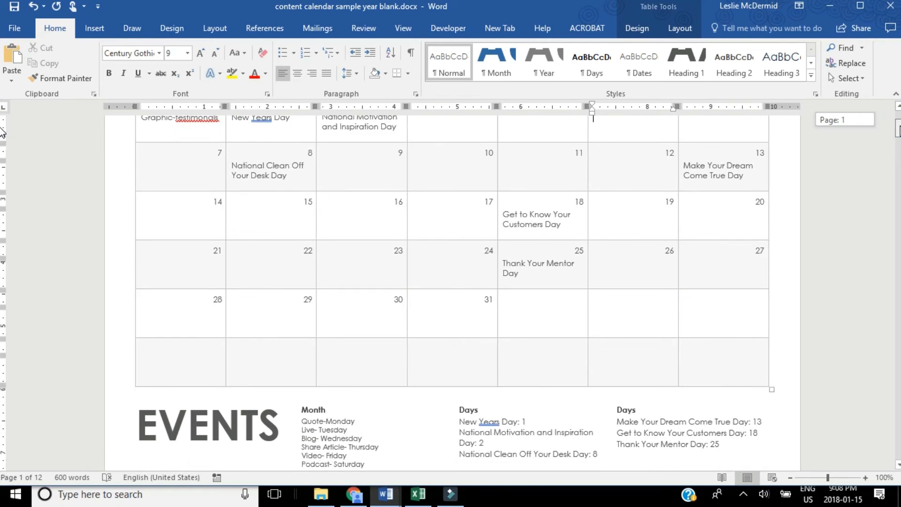
# Look over the blank February 2018 calendar page and its Events section, comparing it with January's Events list.
pyautogui.scroll(-3, 2, 133)
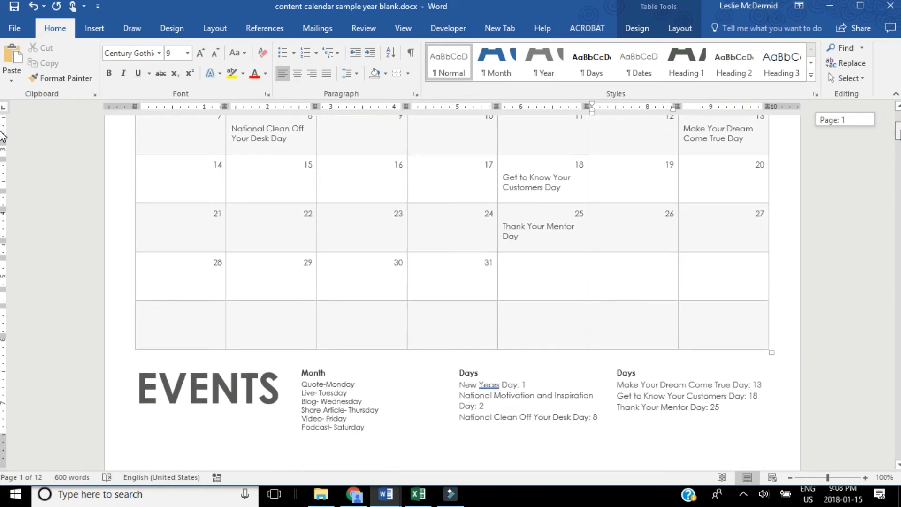
pyautogui.scroll(-3, 3, 136)
pyautogui.scroll(-10, 2, 143)
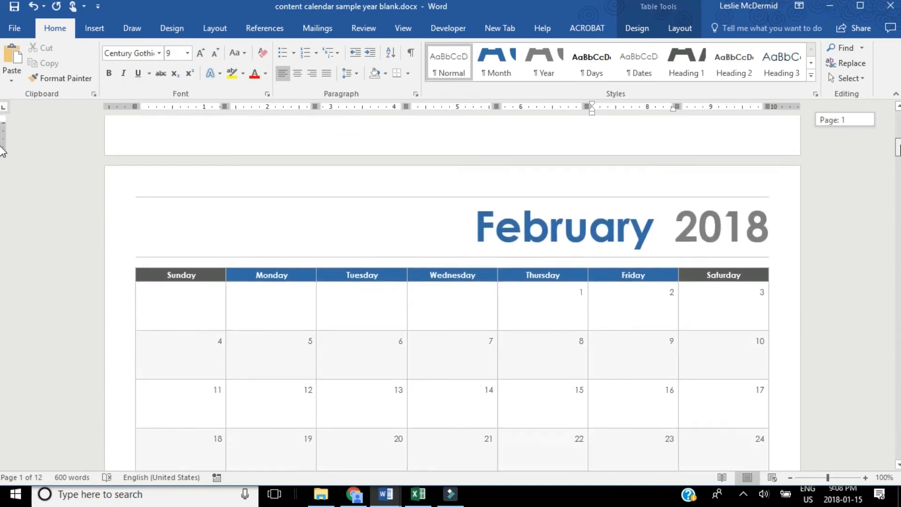
pyautogui.scroll(-3, 2, 169)
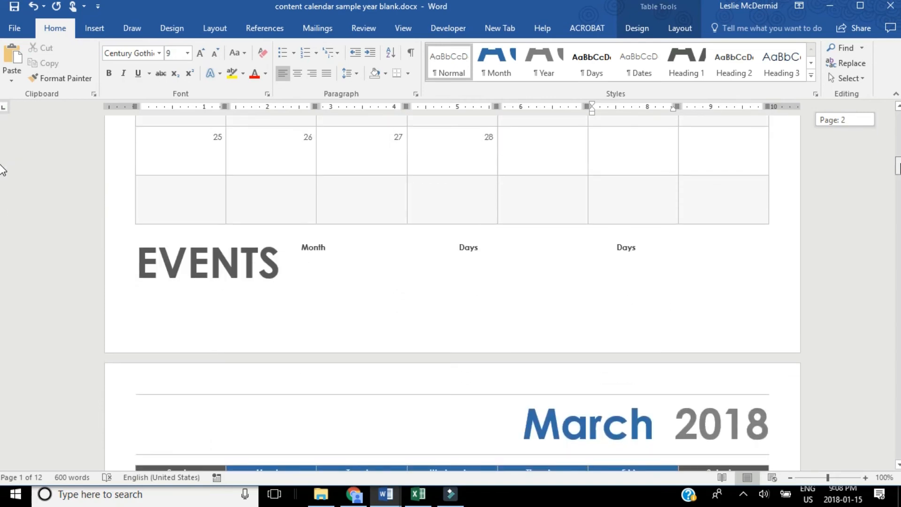
pyautogui.scroll(8, 2, 169)
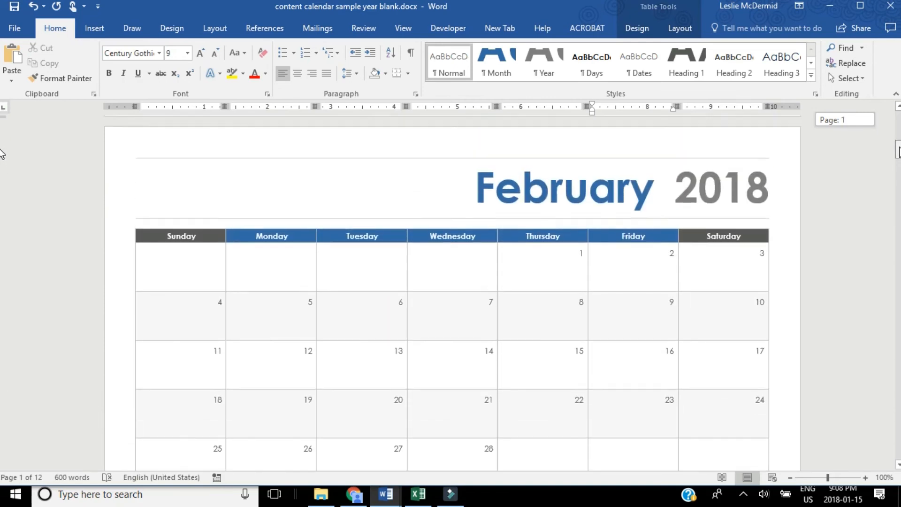
pyautogui.scroll(-10, 2, 170)
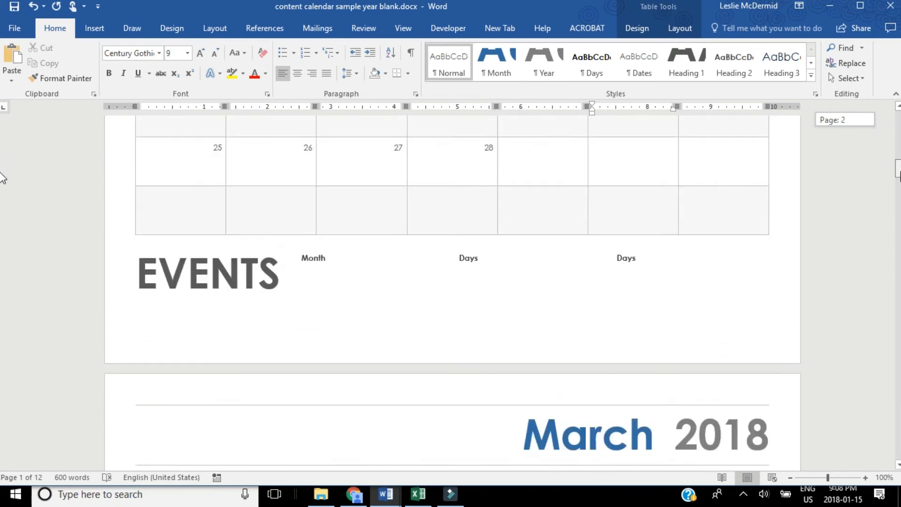
pyautogui.scroll(10, 2, 186)
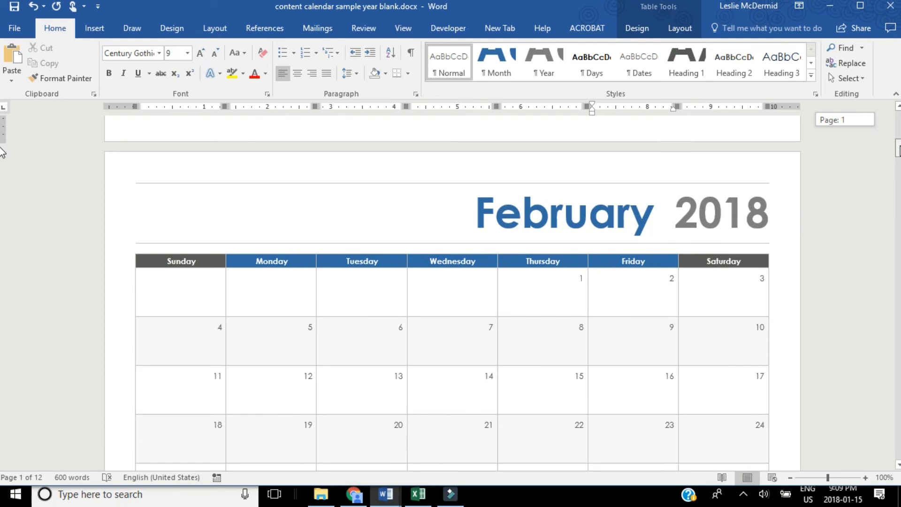
pyautogui.scroll(2, 3, 152)
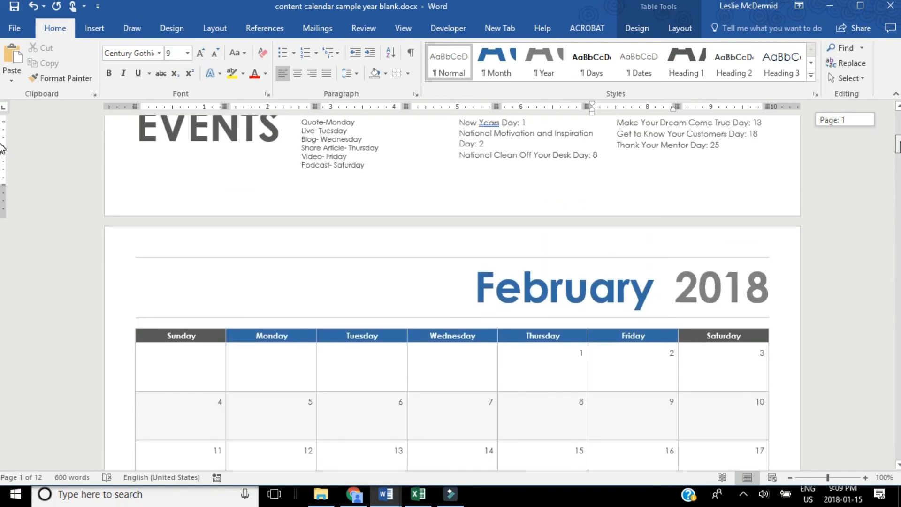
pyautogui.scroll(2, 3, 148)
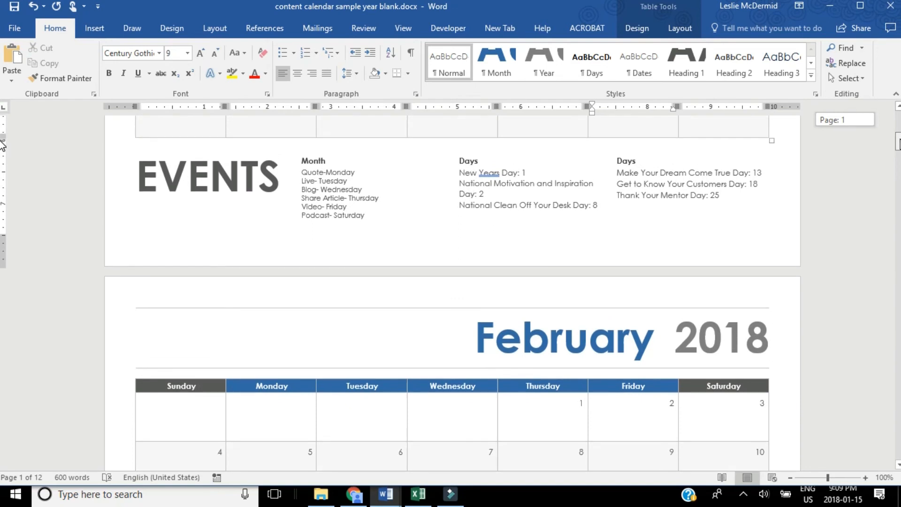